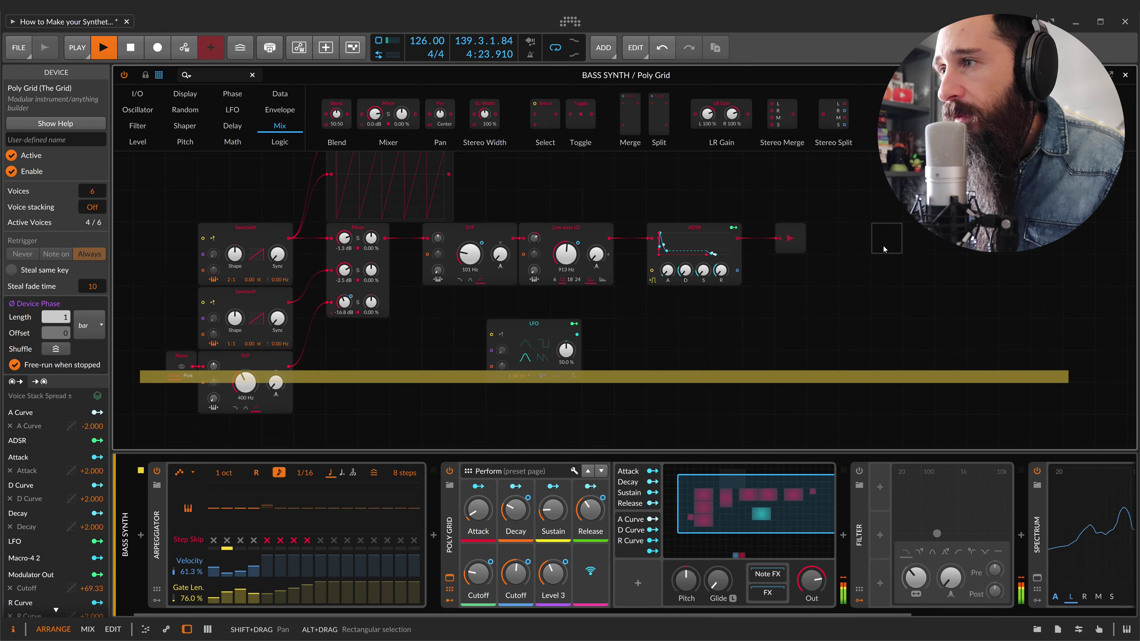
Show the Sawtooth oscillator's details, then the pink Noise generator's, in the inspector
scroll(350, 241, left, 3)
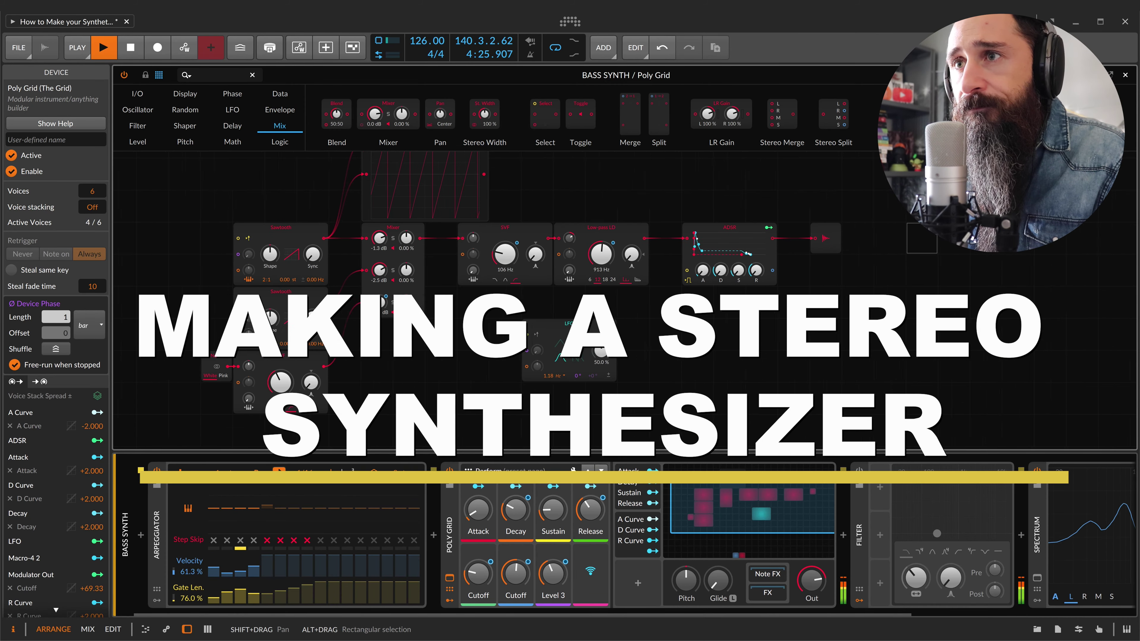
click(311, 280)
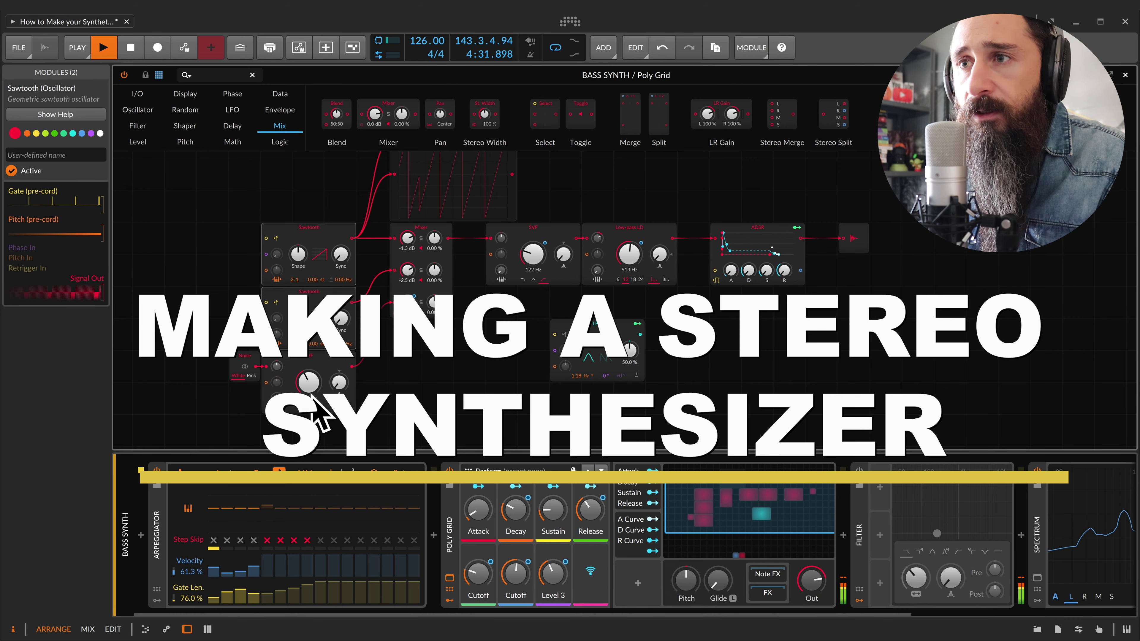
click(245, 369)
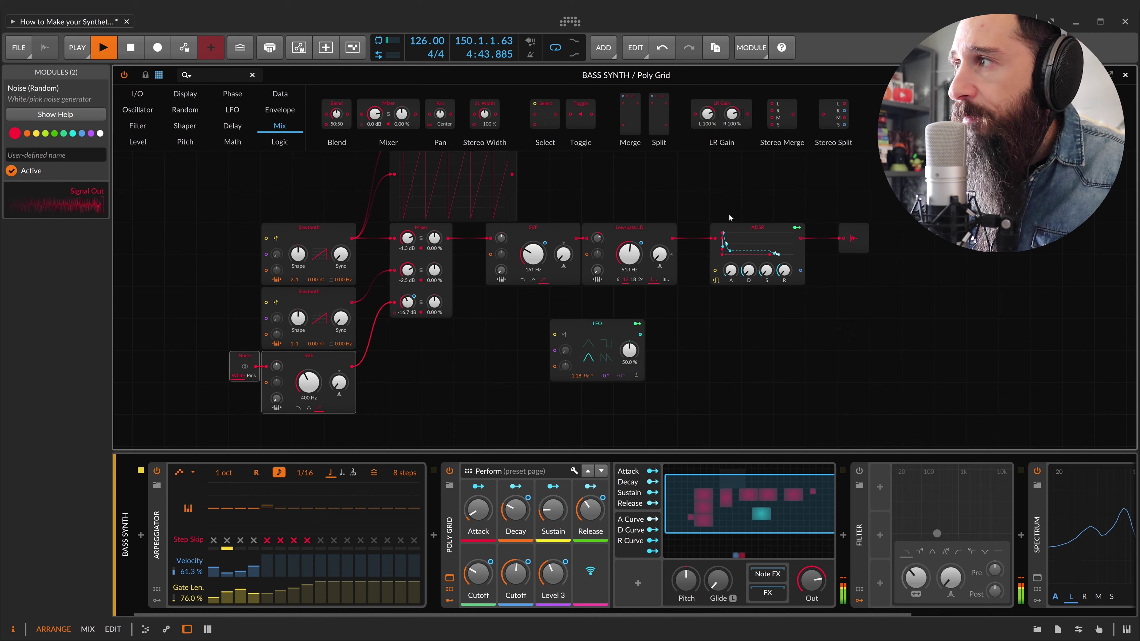
Move the Audio Out module to the right edge of the Poly Grid canvas
drag(845, 238, 943, 238)
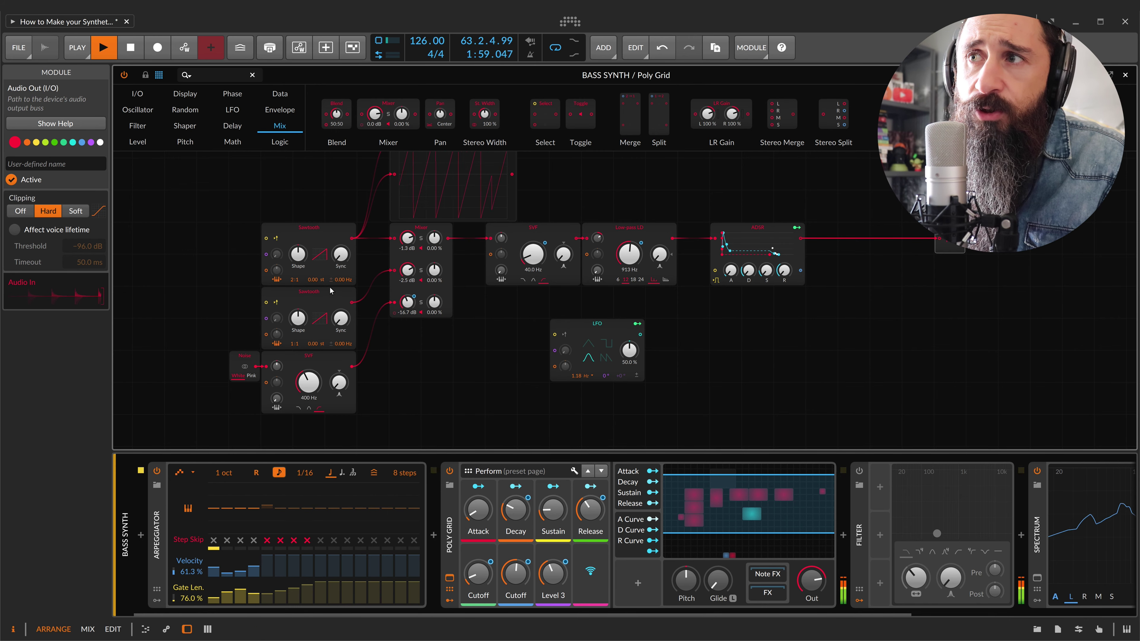
drag(344, 284, 344, 282)
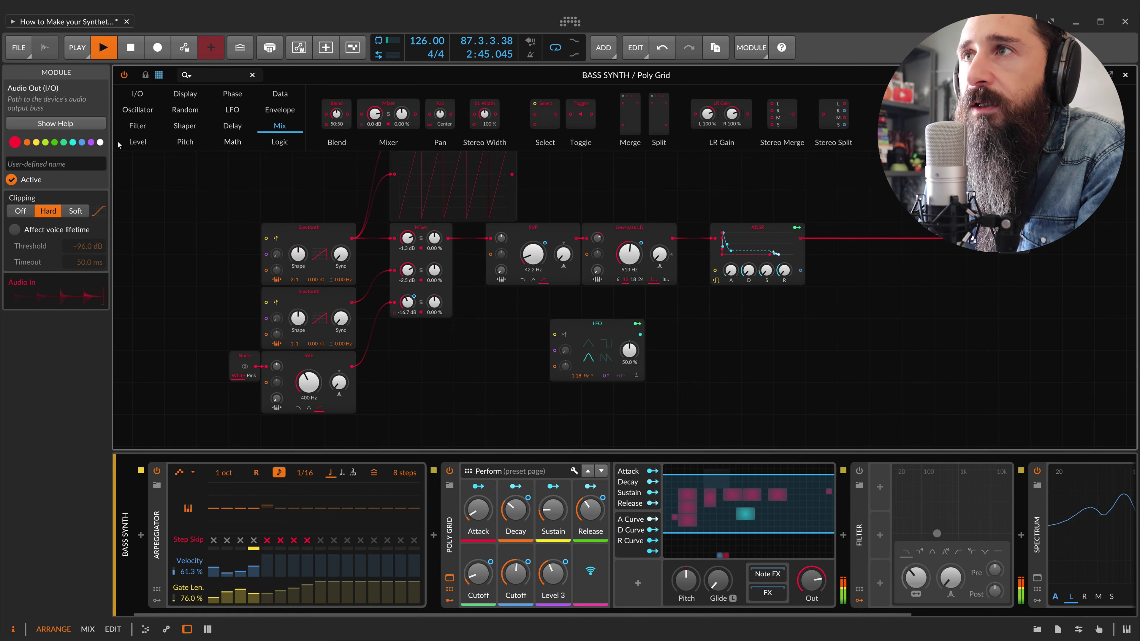
Add a Multiply module from Math and line it up with the ADSR output
click(223, 143)
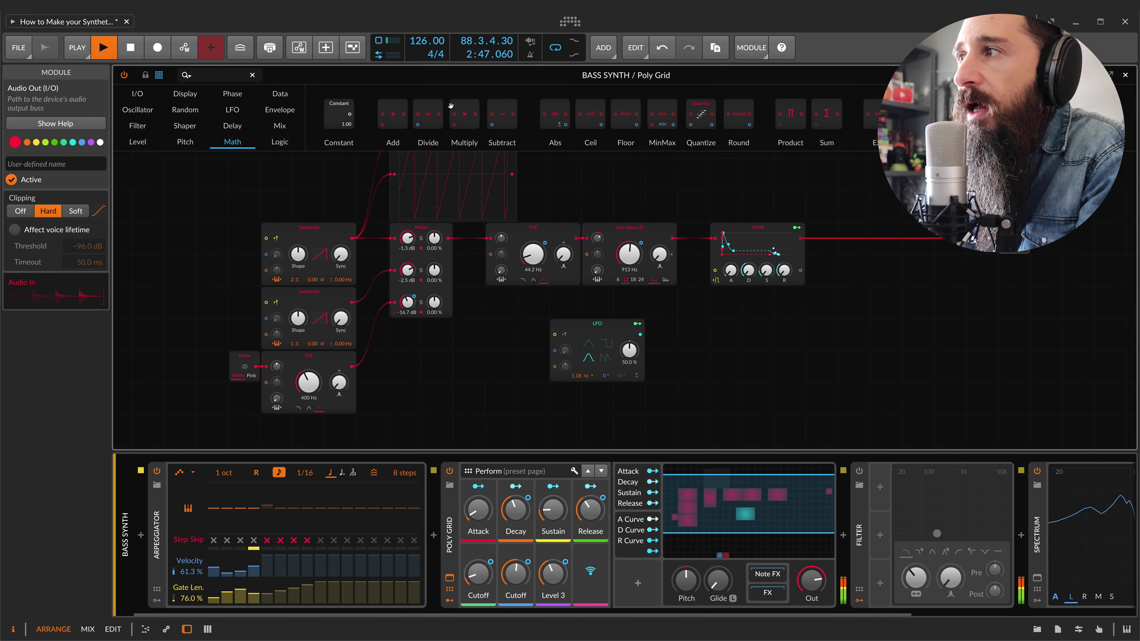
drag(469, 110, 925, 222)
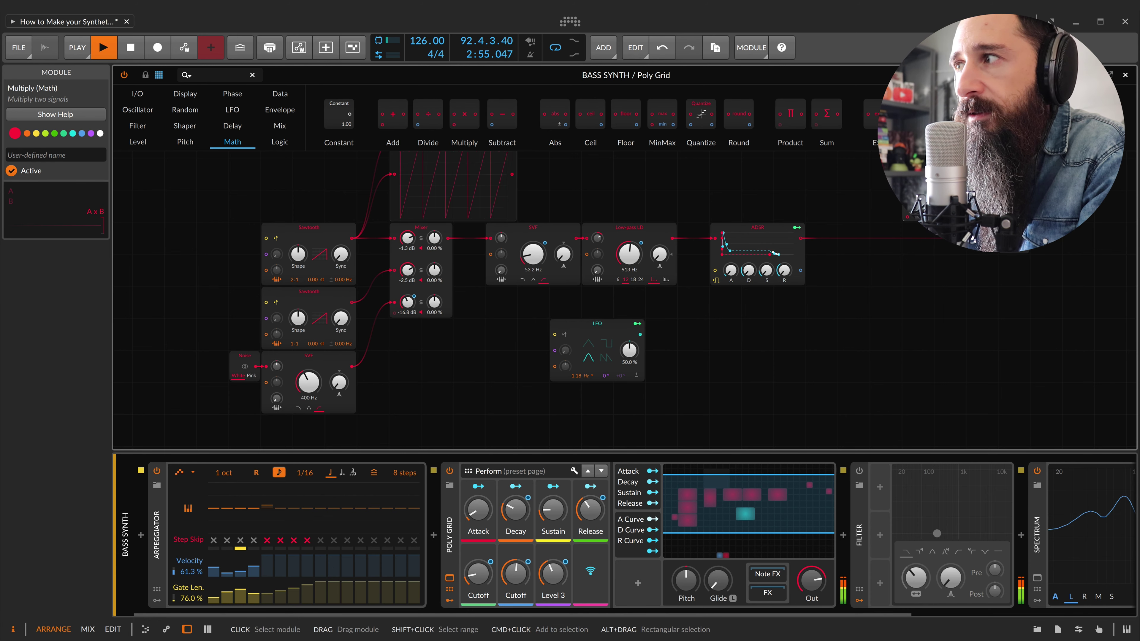
drag(925, 223, 900, 305)
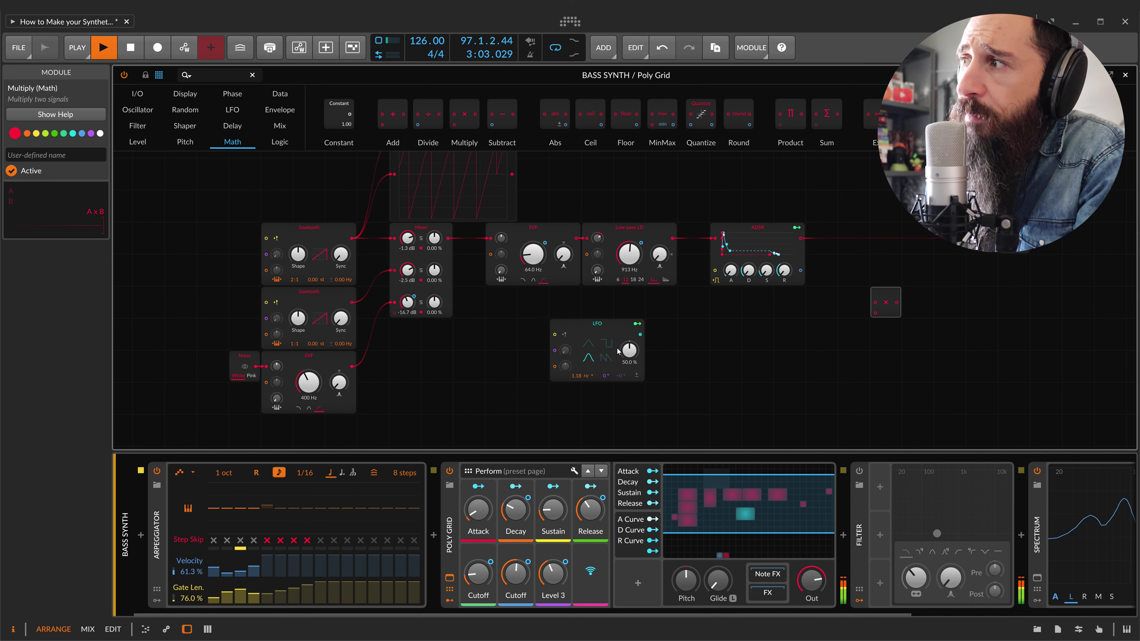
drag(894, 303, 855, 181)
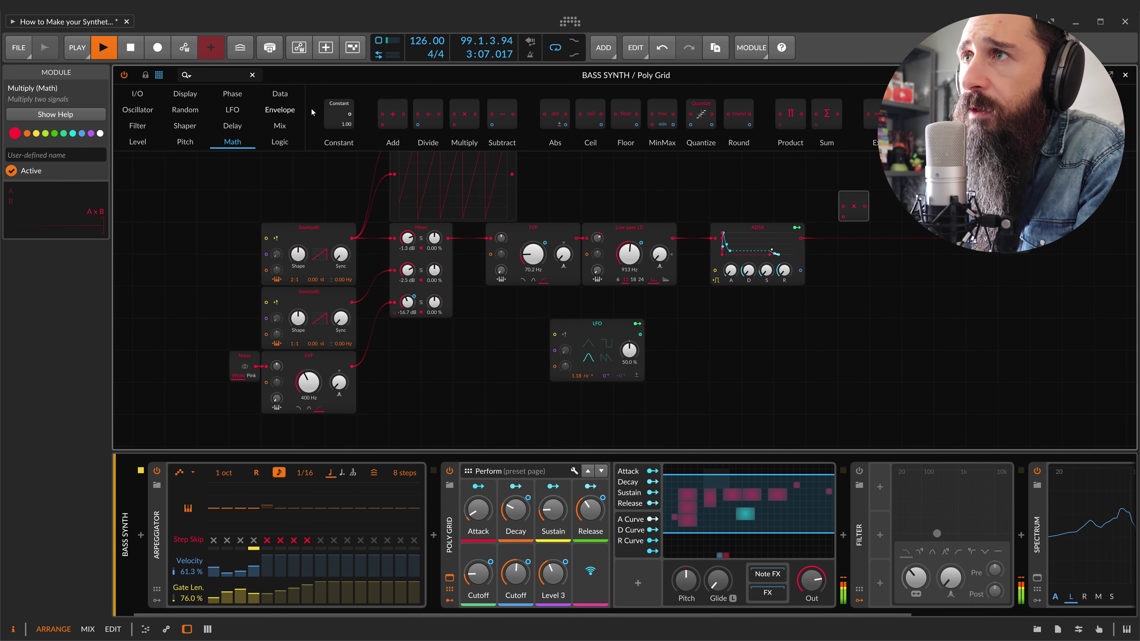
Add an ADSR-fed Mixer with channels panned 100% and -100%, moving the Multiply aside
click(287, 128)
drag(381, 111, 926, 234)
drag(800, 239, 908, 248)
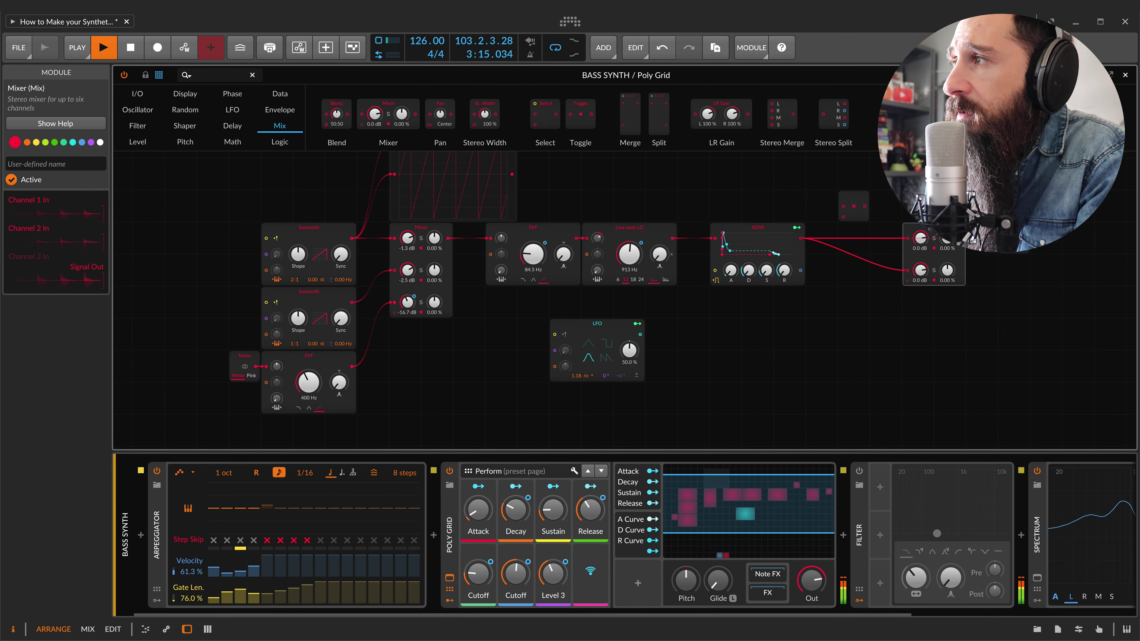
drag(947, 238, 947, 215)
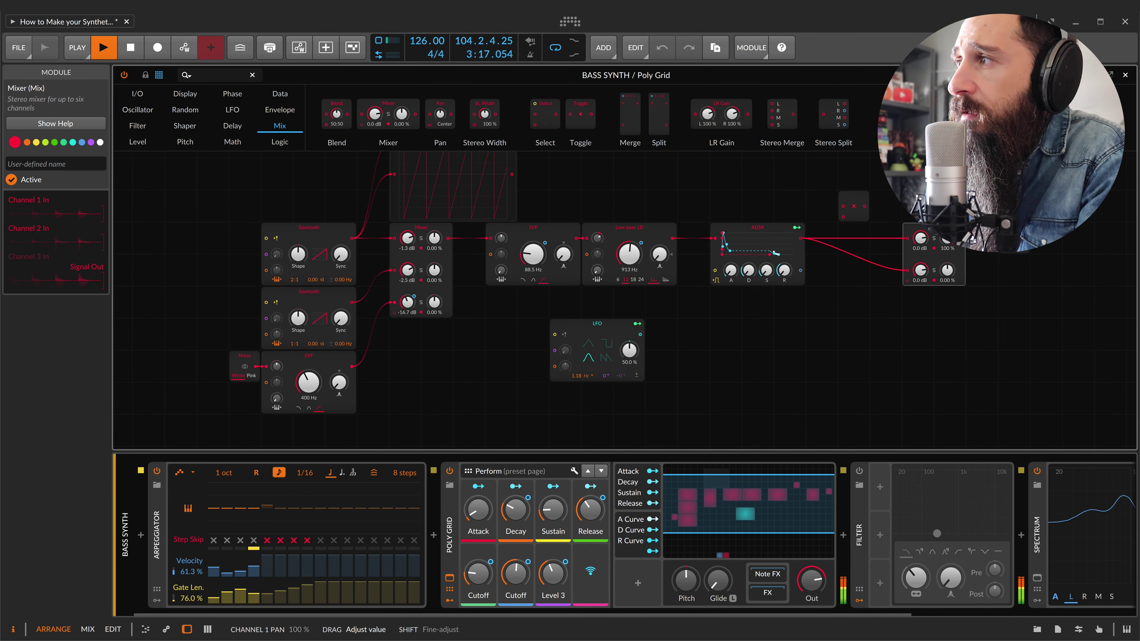
drag(936, 280, 936, 315)
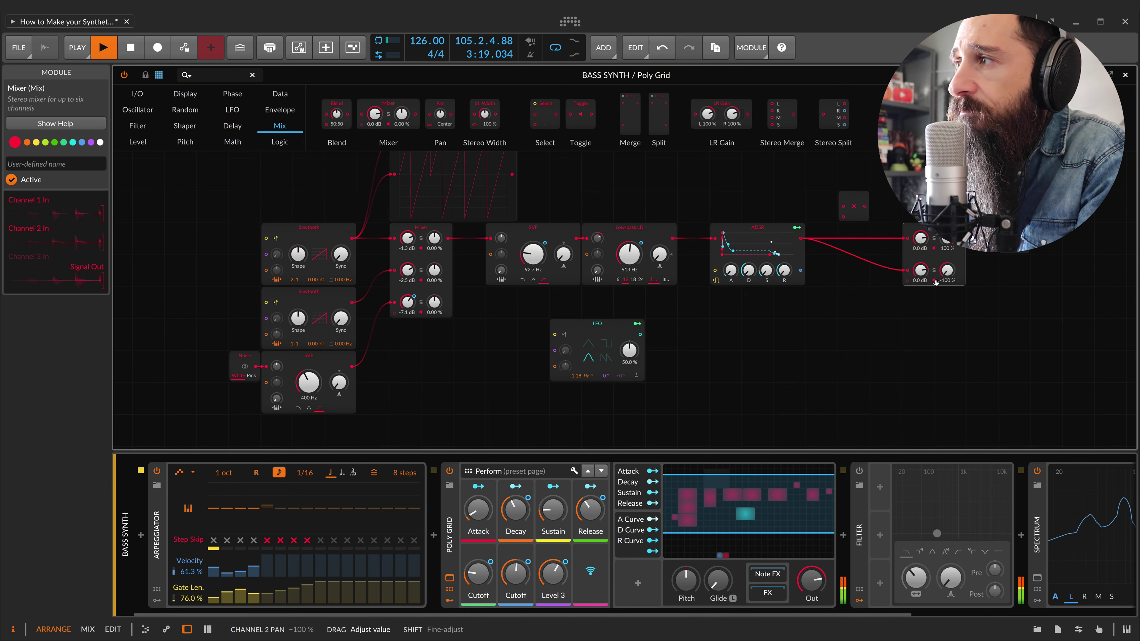
drag(856, 200, 856, 328)
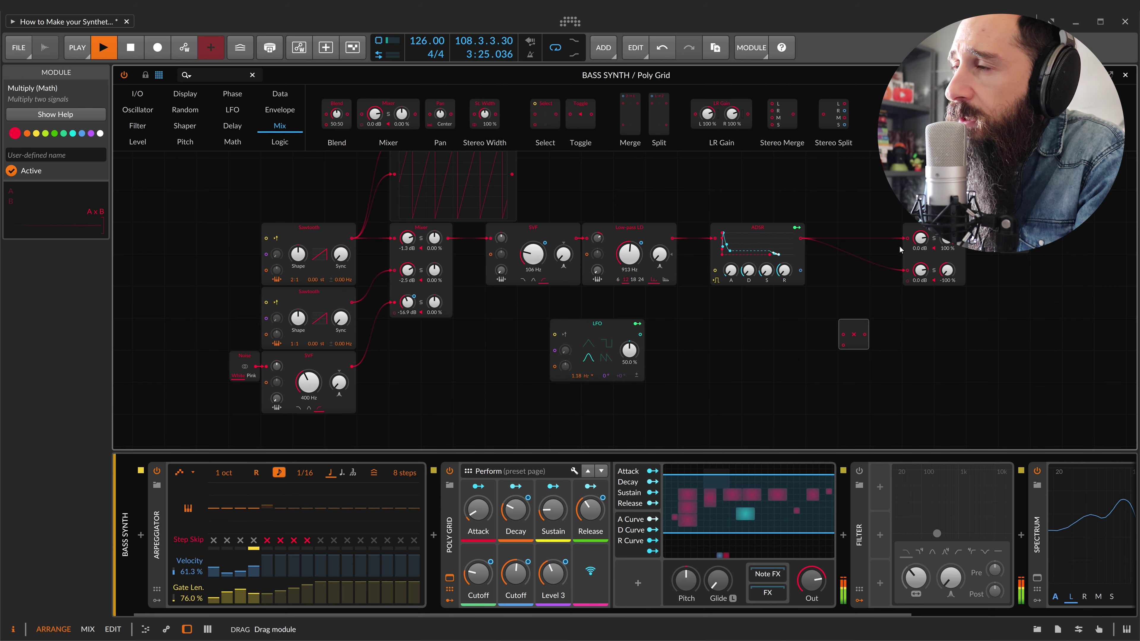
Insert an LFO-modulated Multiply on each ADSR-to-Mixer channel cable, duplicating the first
drag(900, 250, 905, 243)
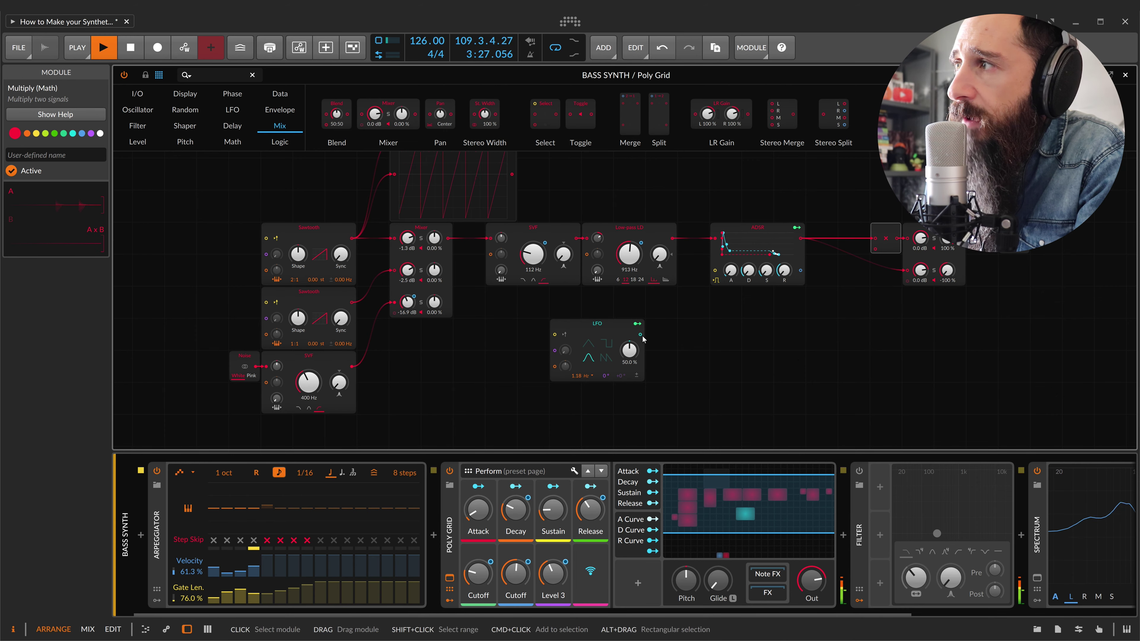
drag(642, 337, 875, 249)
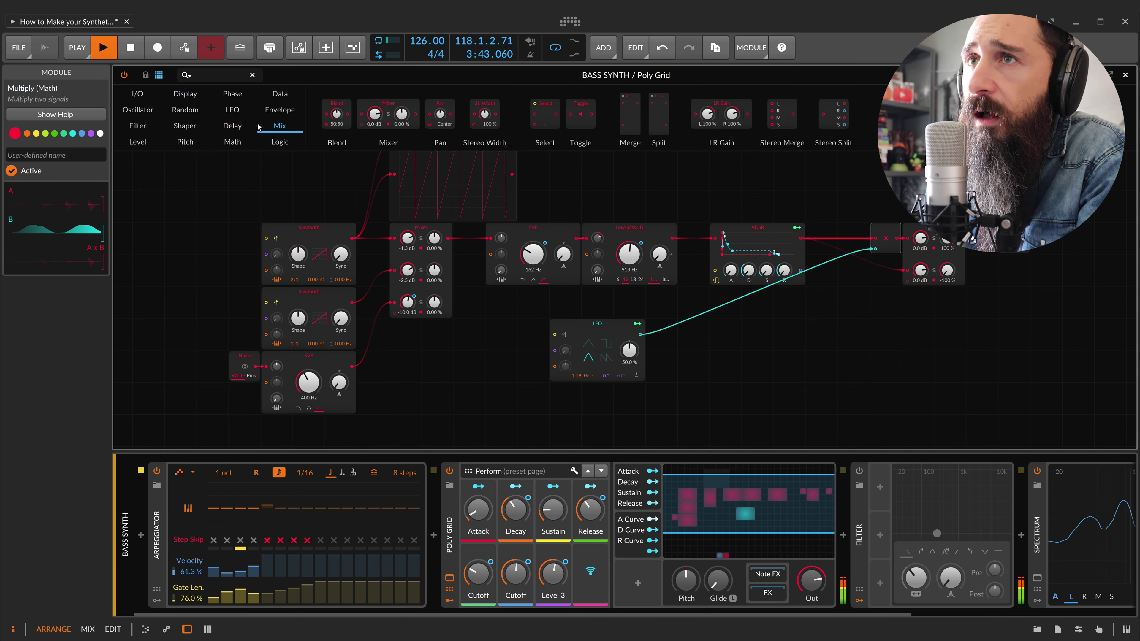
click(138, 141)
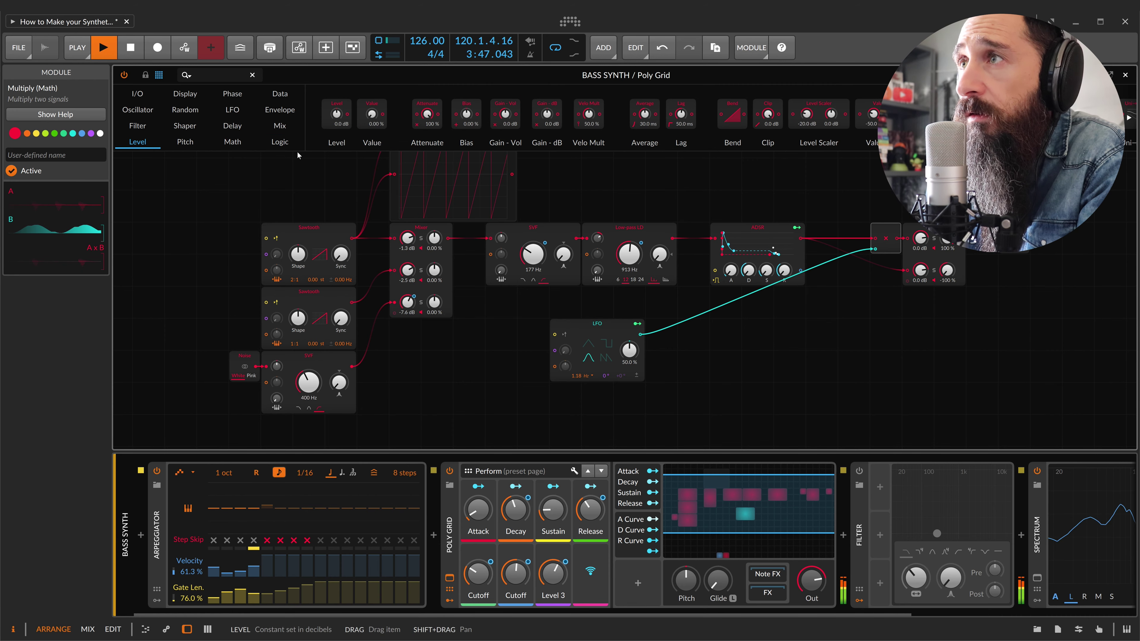
click(232, 142)
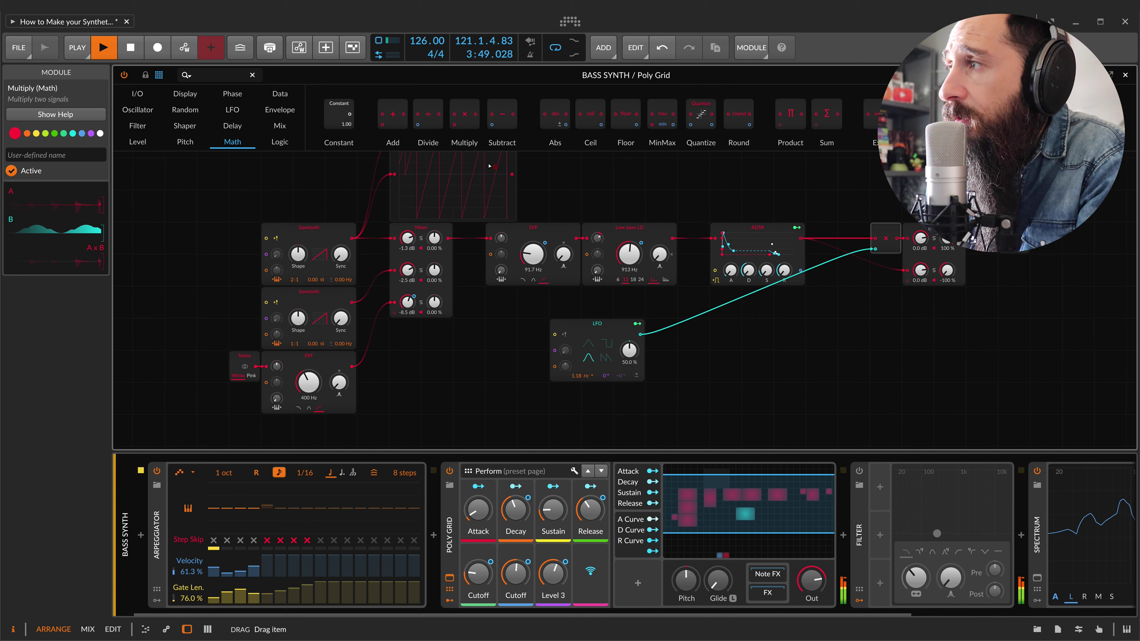
key(ctrl+d)
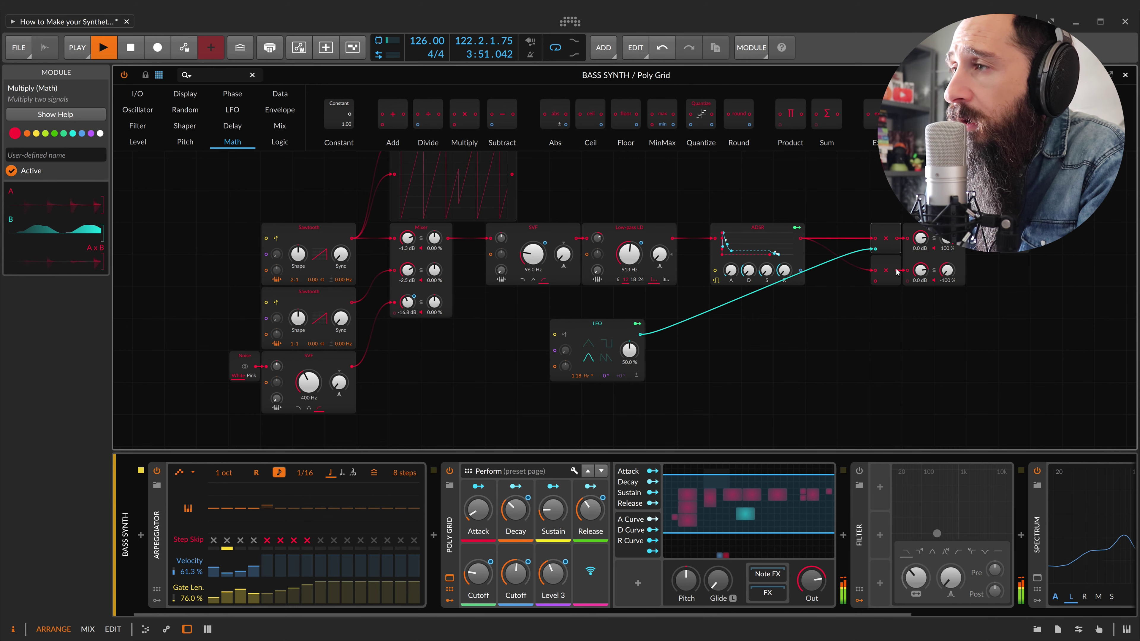
drag(877, 283, 645, 339)
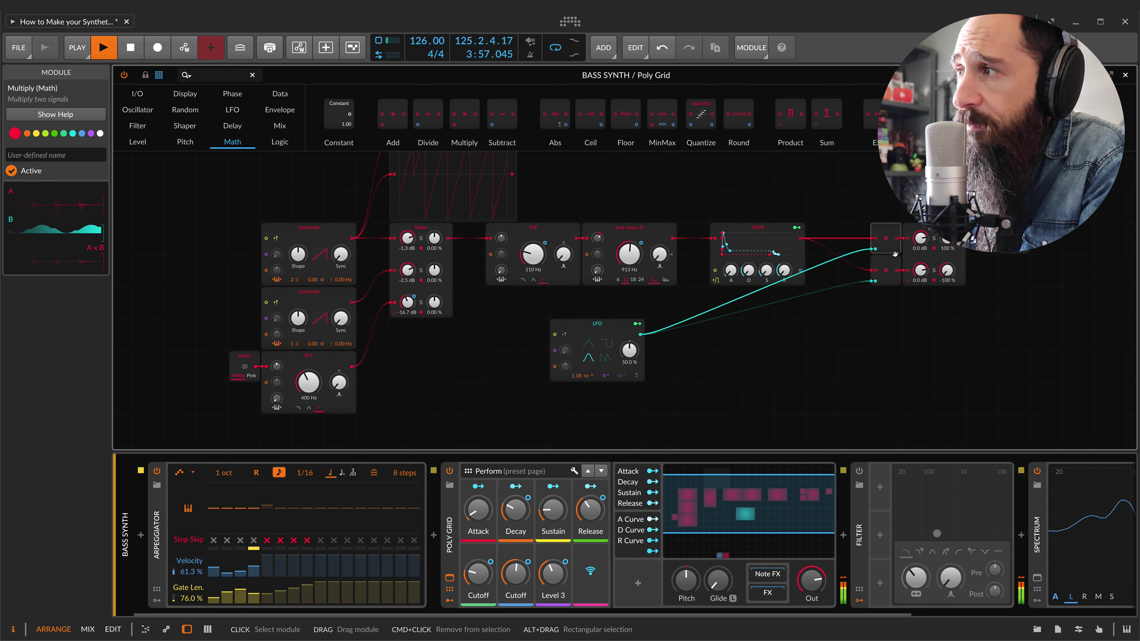
drag(891, 265, 859, 353)
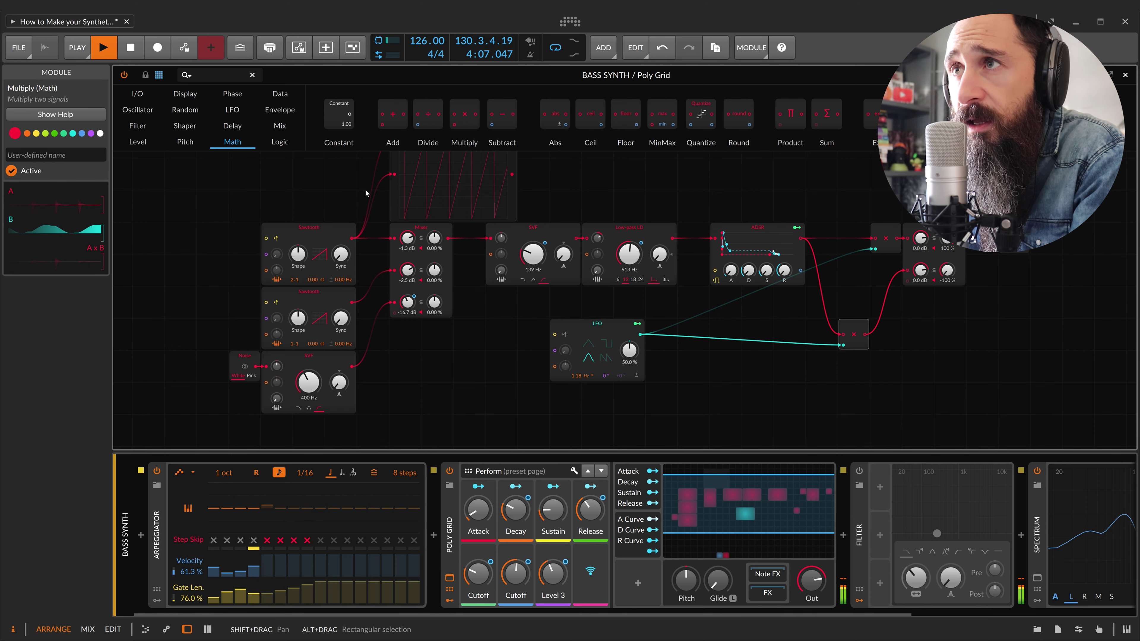
Add a Constant beside the lower Multiply and set its value to -1.00
drag(339, 115, 566, 302)
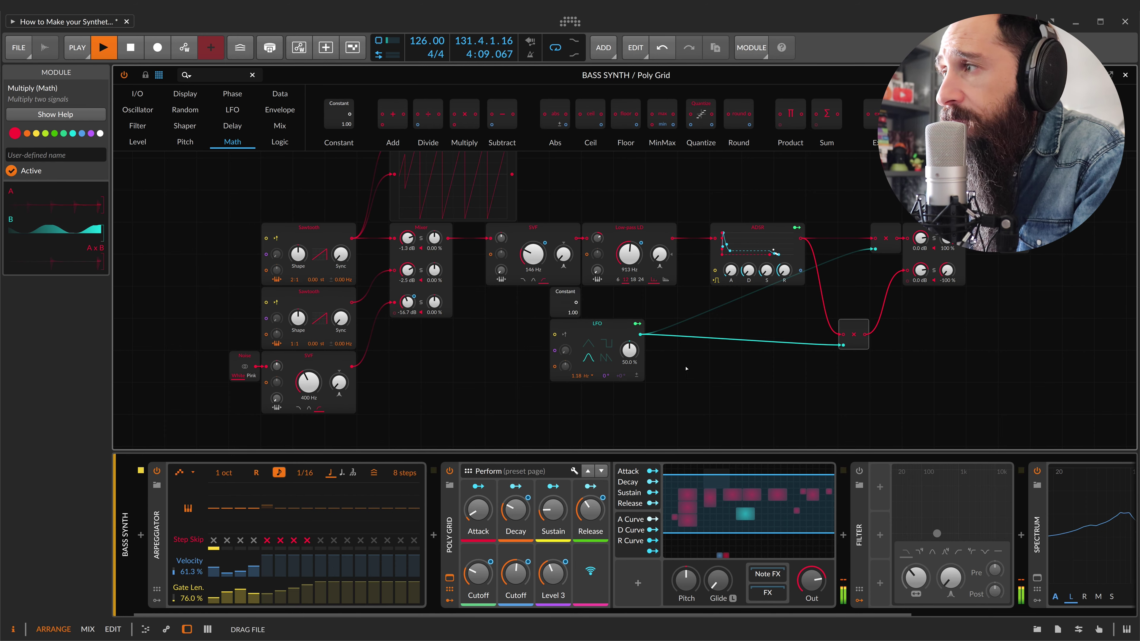
drag(686, 368, 888, 365)
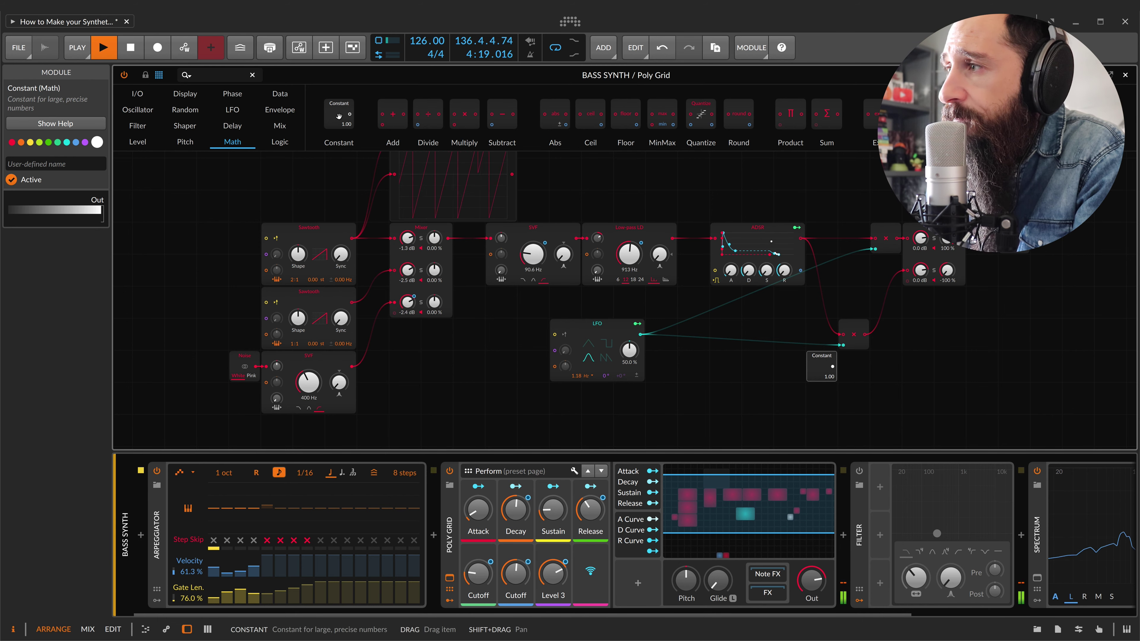
double_click(826, 376)
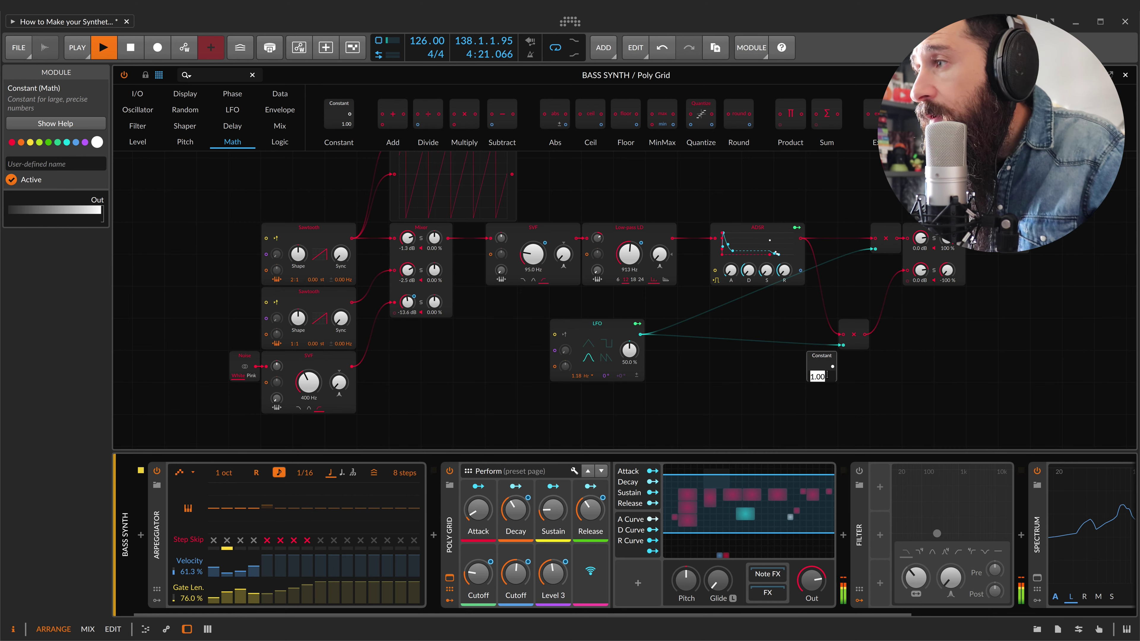
text(-1)
key(Return)
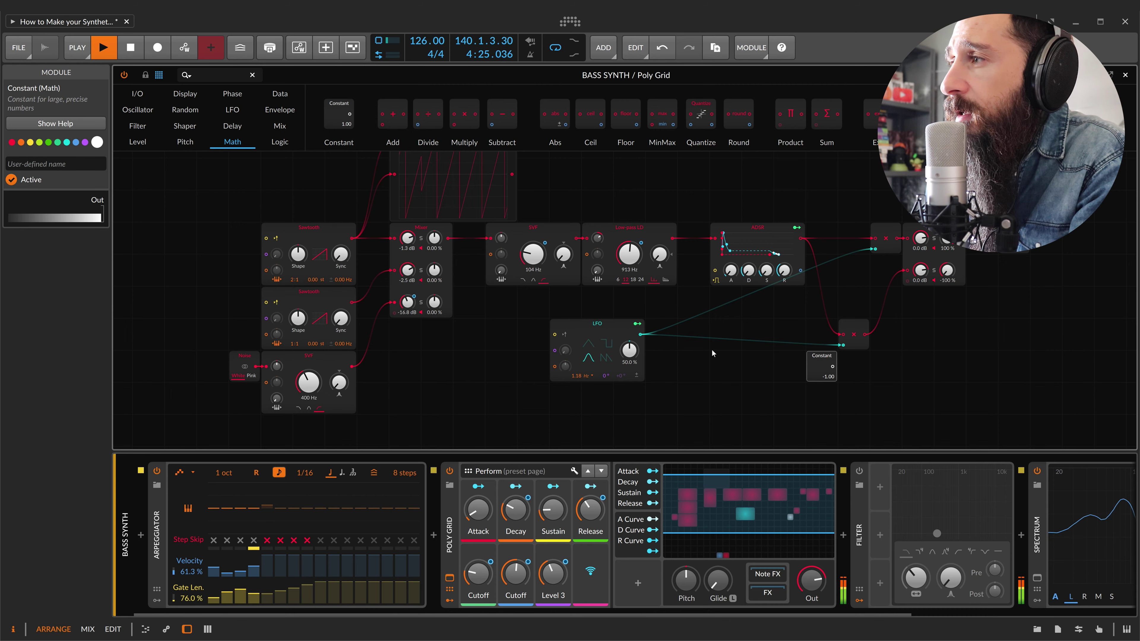
Feed the LFO into the Multiply with the Constant and shift both left
drag(640, 334, 843, 345)
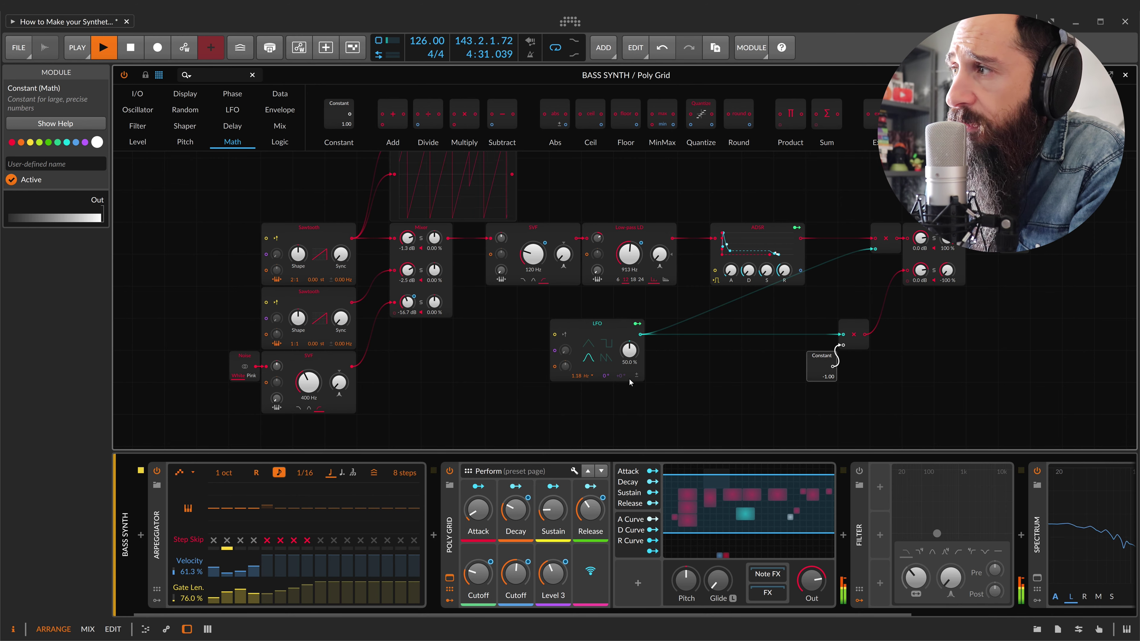
shift+click(856, 325)
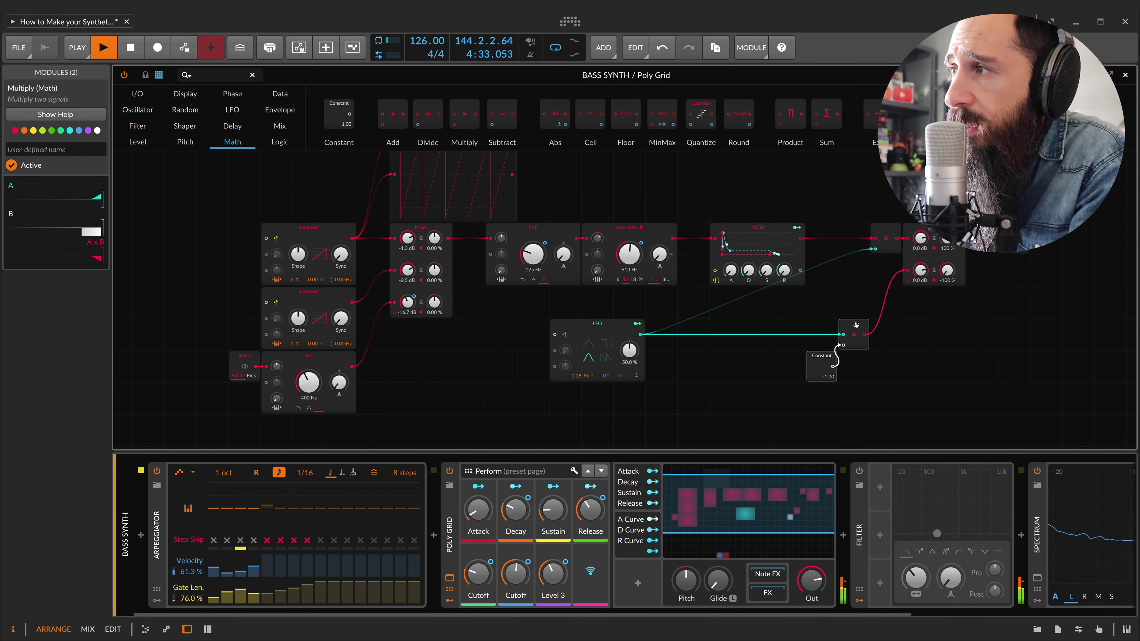
drag(856, 325, 821, 348)
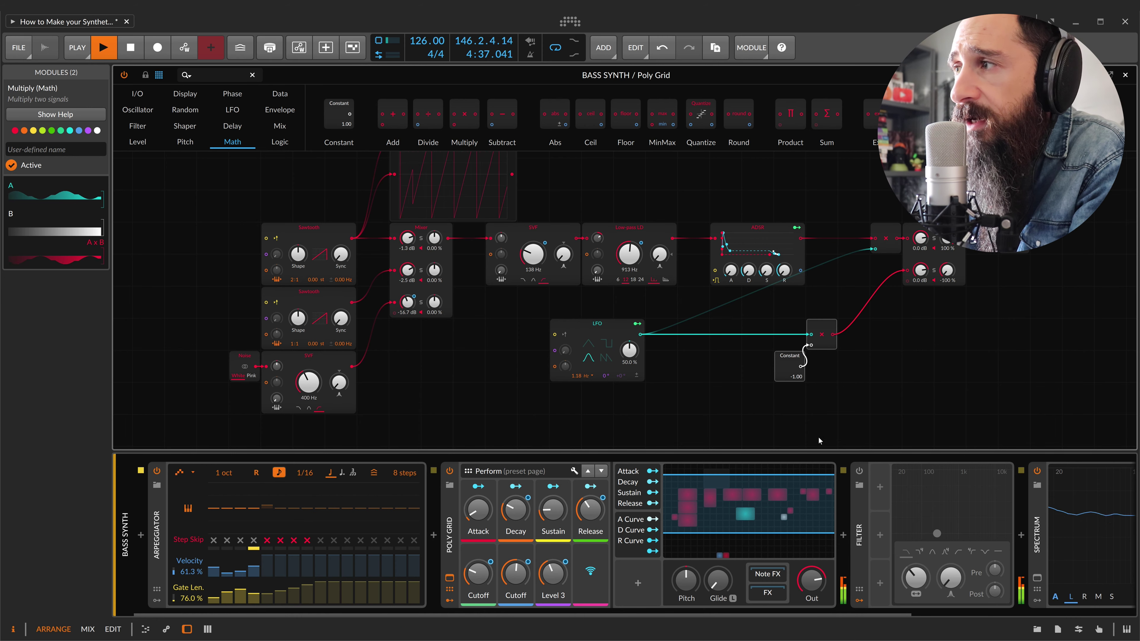
Add an Add module fed by the Multiply's inverted LFO output
click(844, 388)
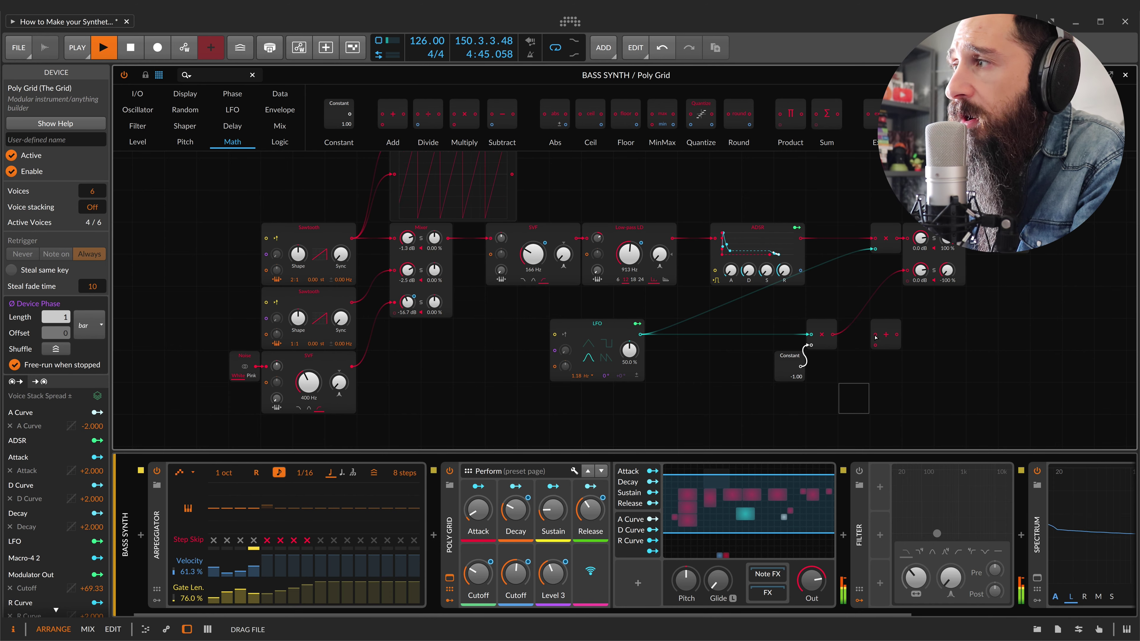
click(886, 334)
mouse_move(833, 334)
mouse_down()
mouse_move(875, 334)
mouse_move(855, 333)
mouse_up()
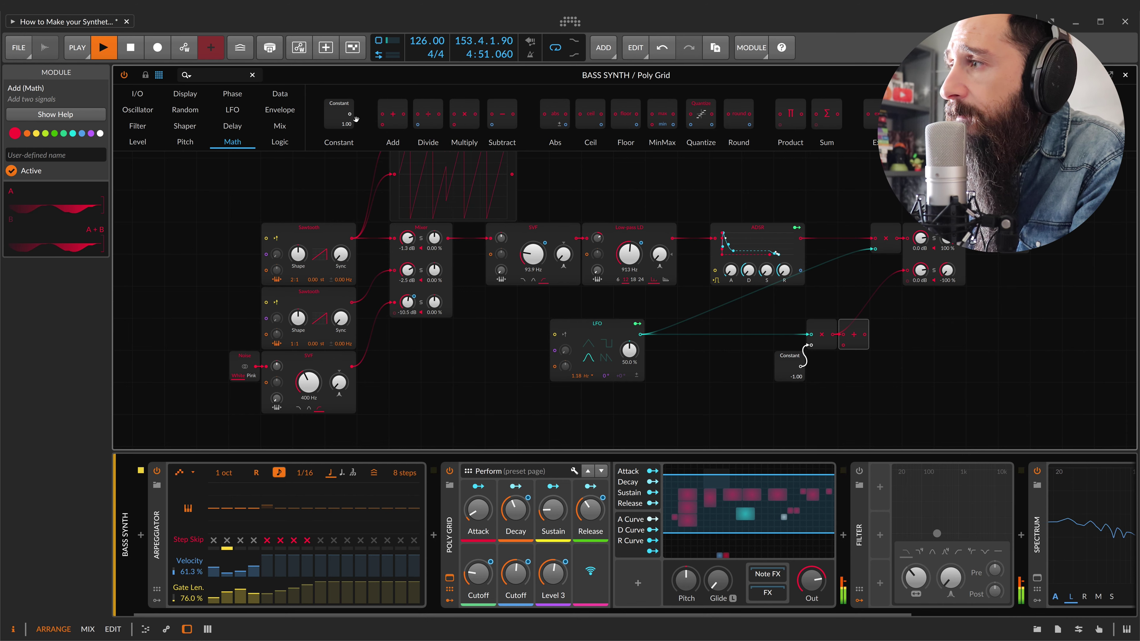
Connect a new 1.00 Constant into the Add and place the -1.00 Constant under Multiply
double_click(853, 366)
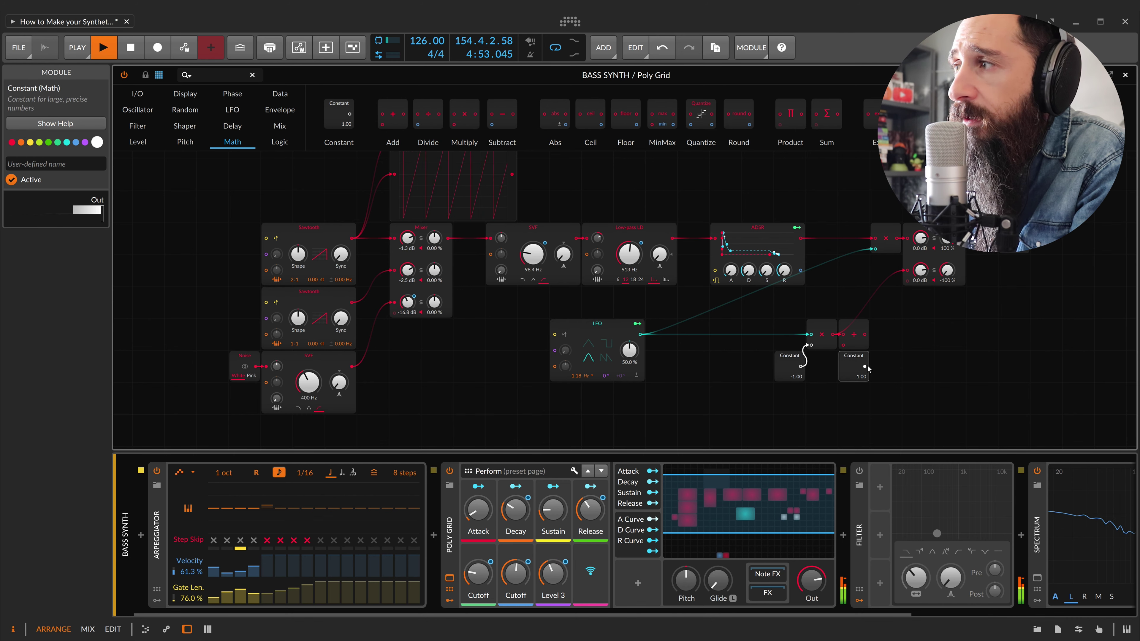
drag(865, 367, 843, 345)
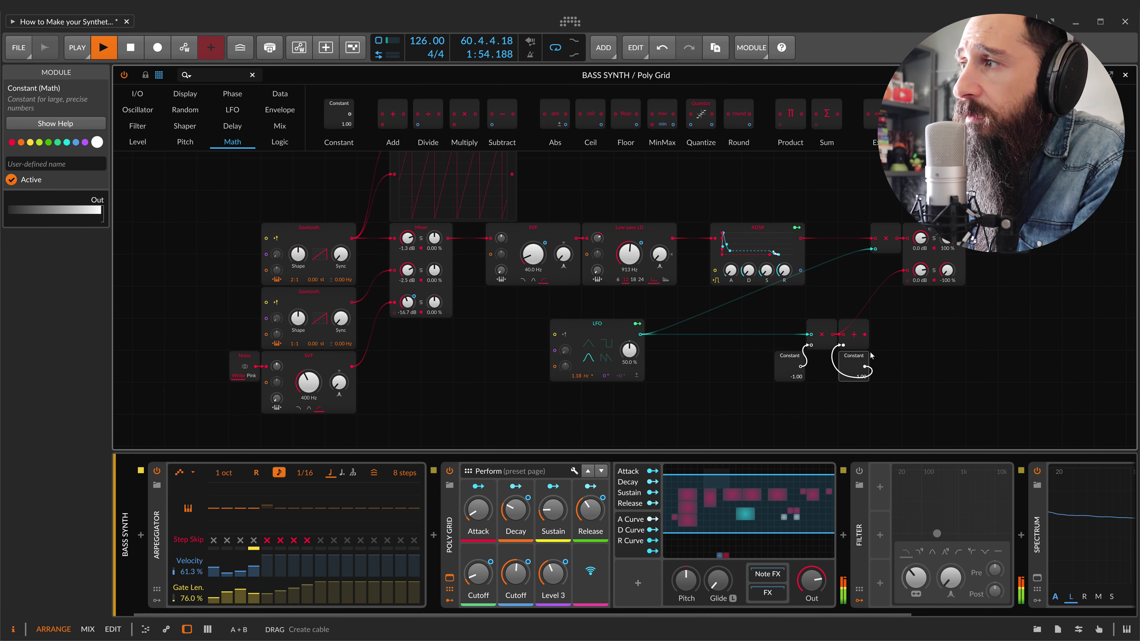
drag(790, 355, 822, 356)
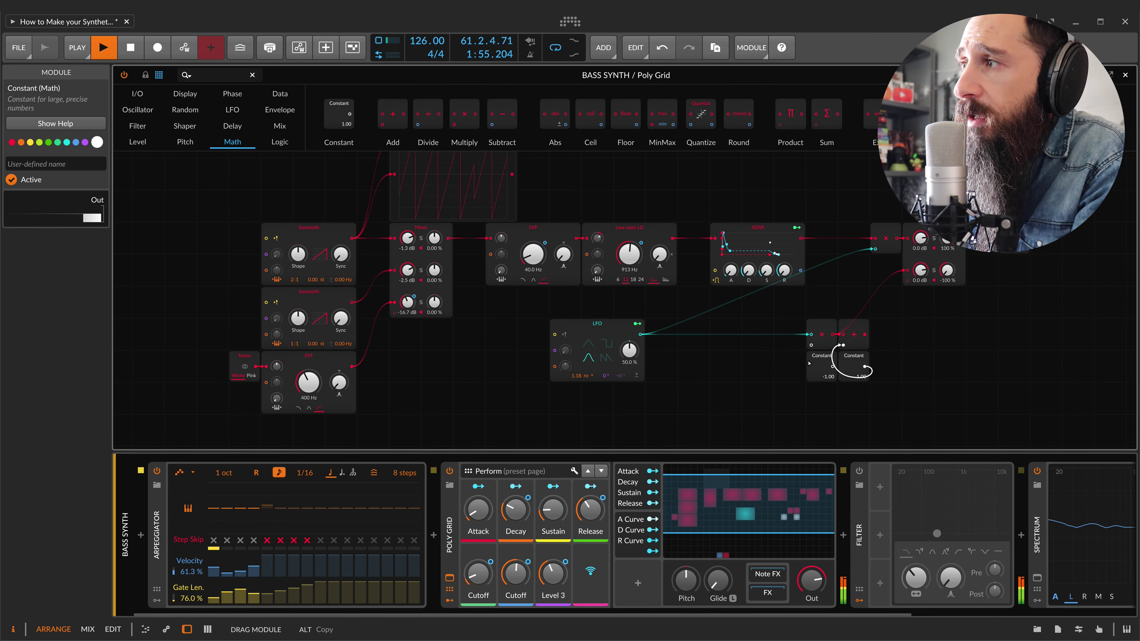
click(854, 336)
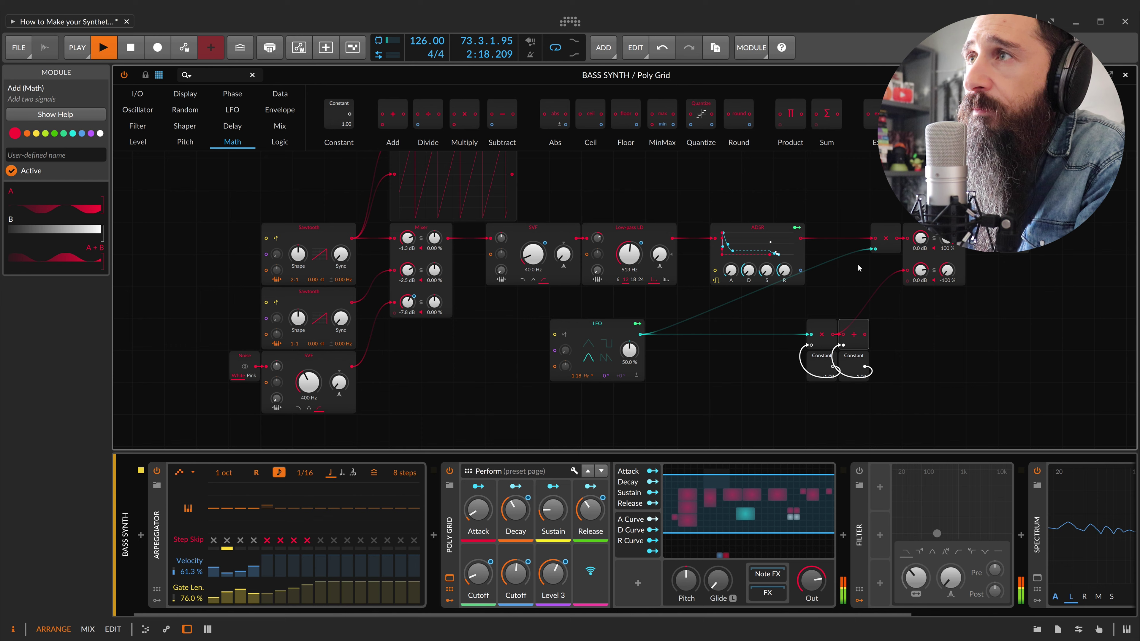
Add a Multiply by the mixer's lower channel, fed by the ADSR and the Add output
drag(467, 110, 892, 273)
drag(801, 238, 887, 274)
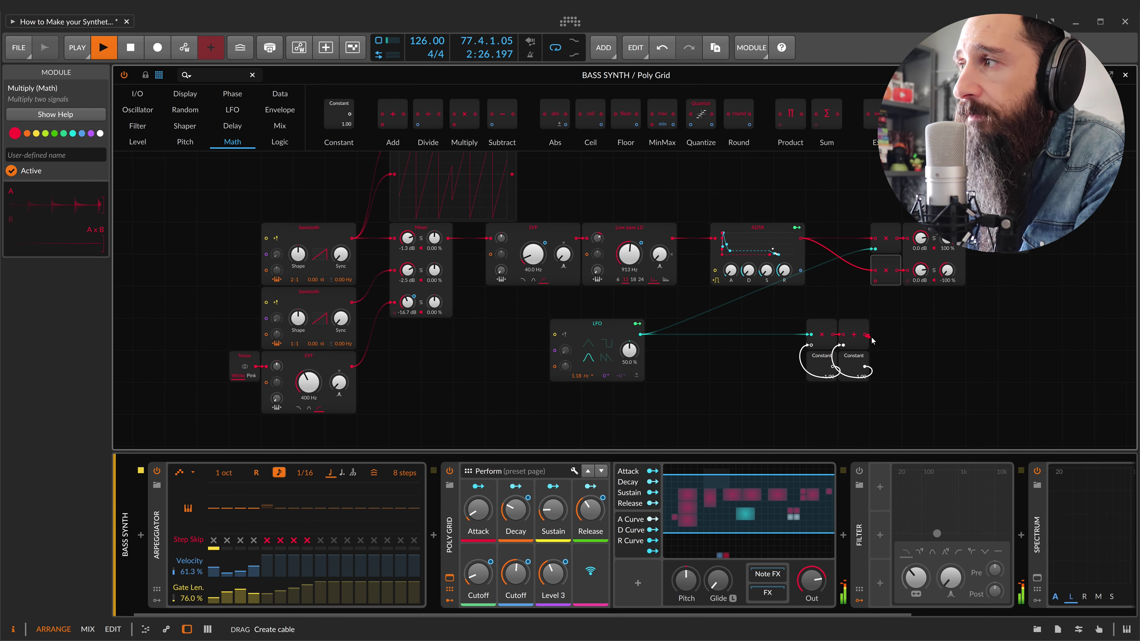
drag(871, 338, 874, 281)
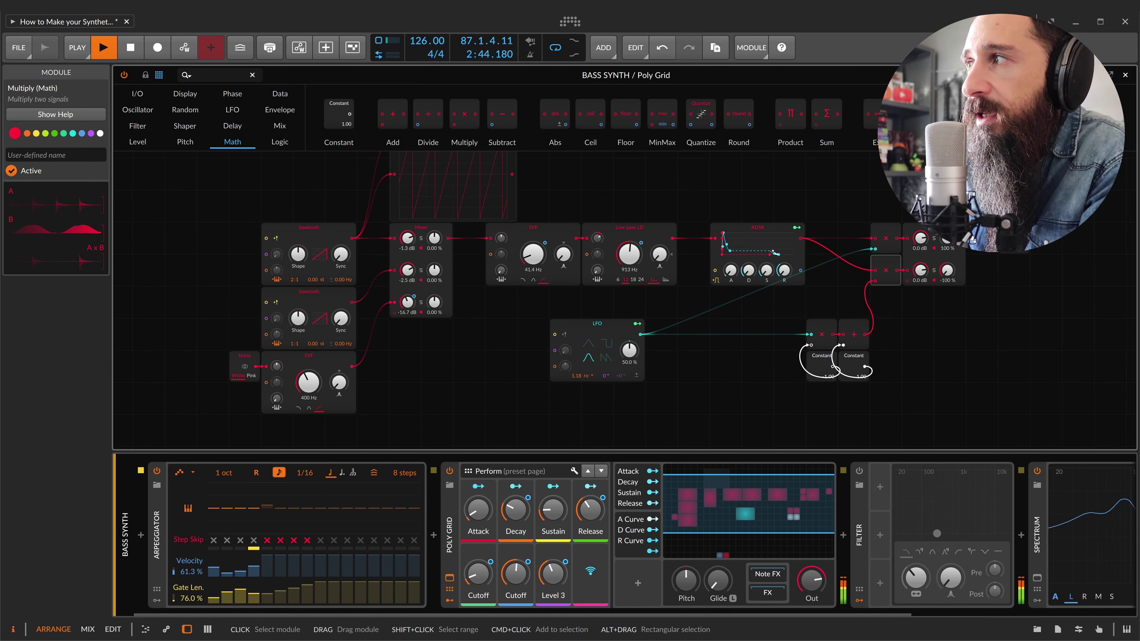
Make room on the canvas and add an Attenuate module from the Level palette
click(1001, 239)
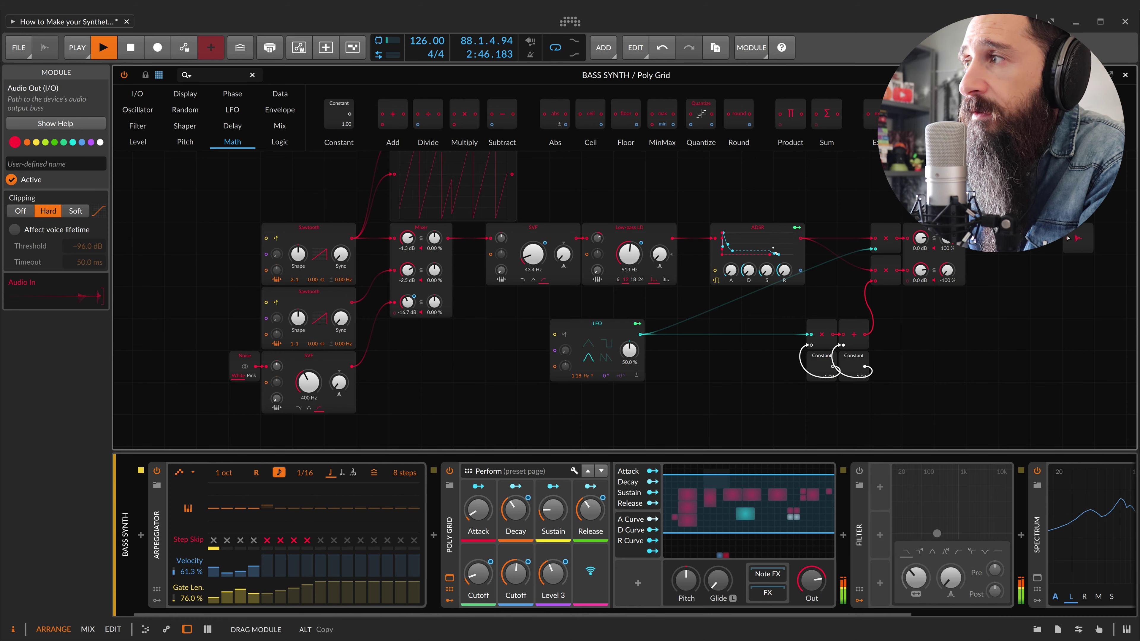
drag(971, 291, 915, 291)
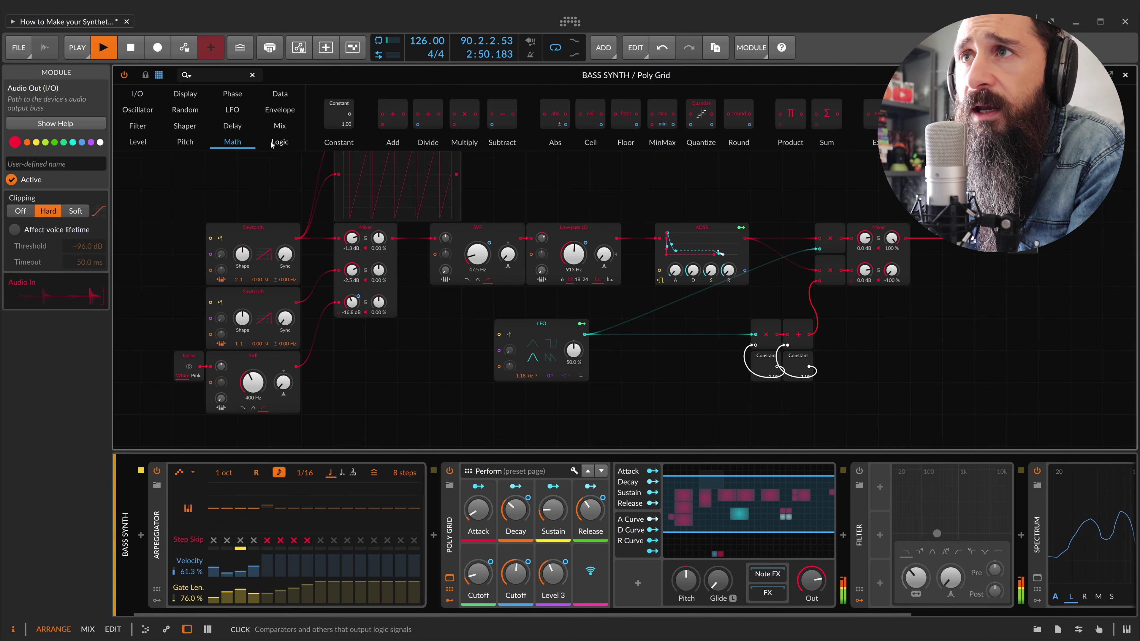
click(286, 133)
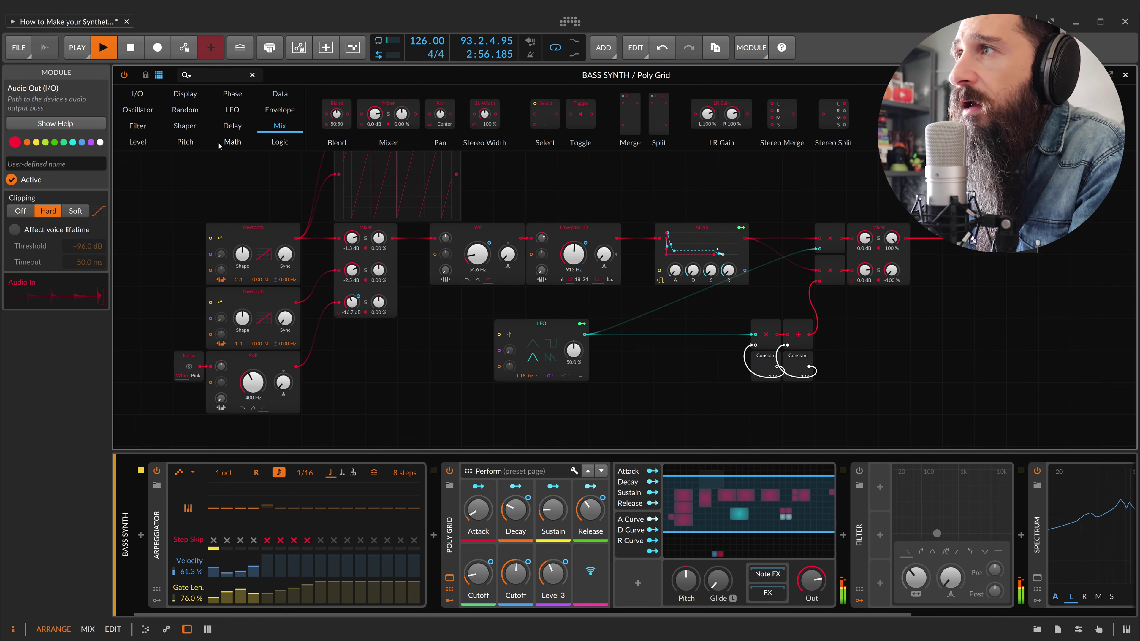
click(137, 142)
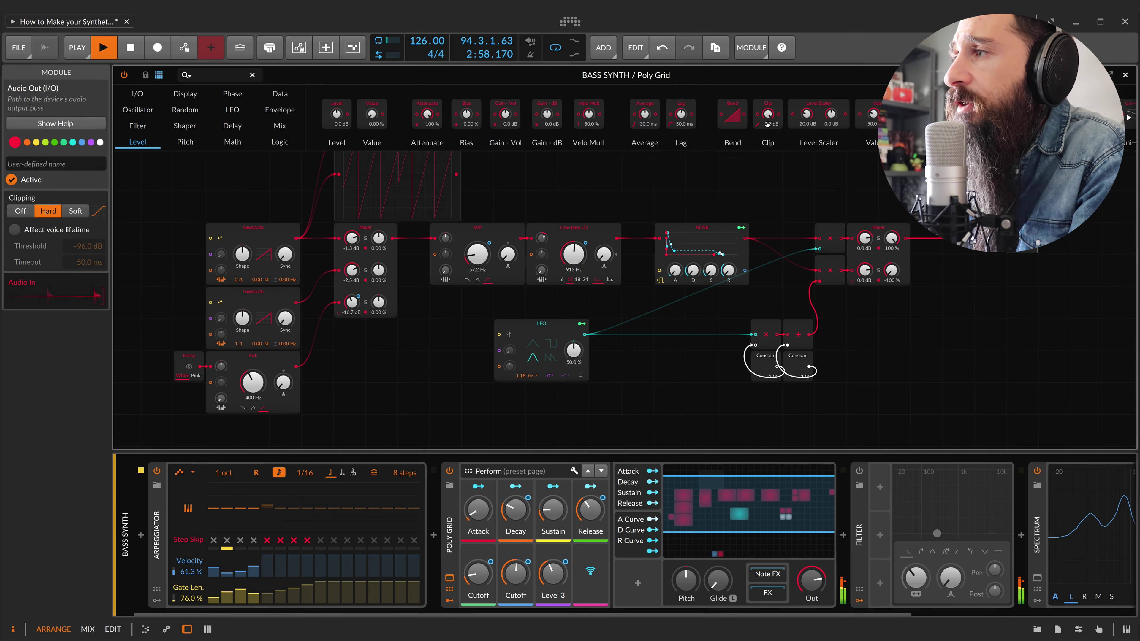
drag(425, 105, 895, 366)
Paste a copy of the stereo Mixer and cable the ADSR into both its channels
click(878, 276)
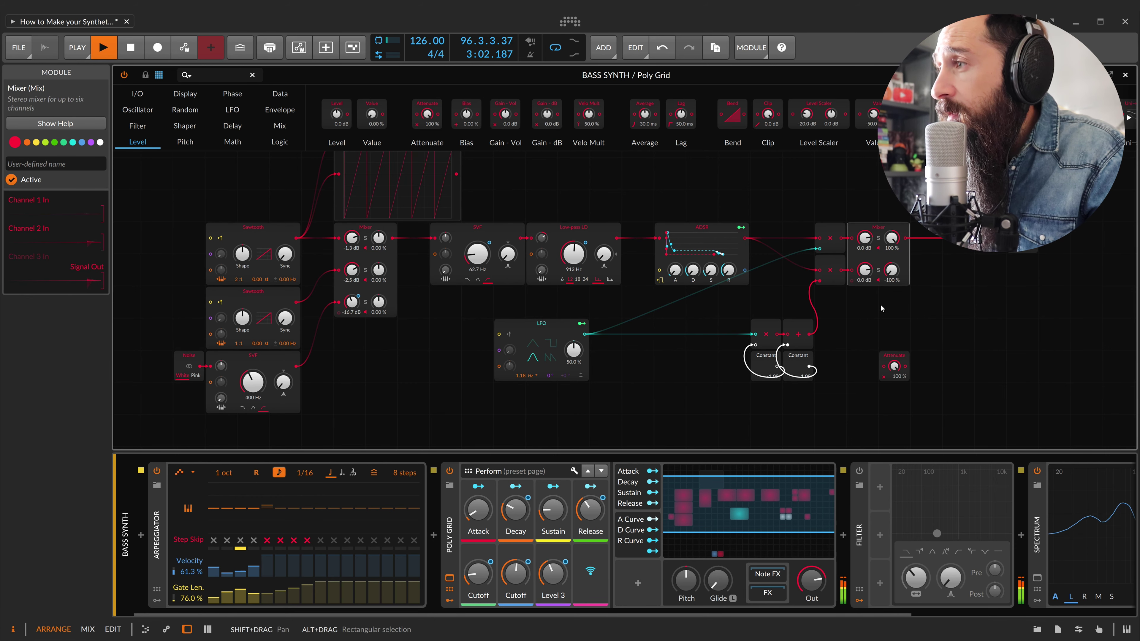
click(927, 335)
key(ctrl+v)
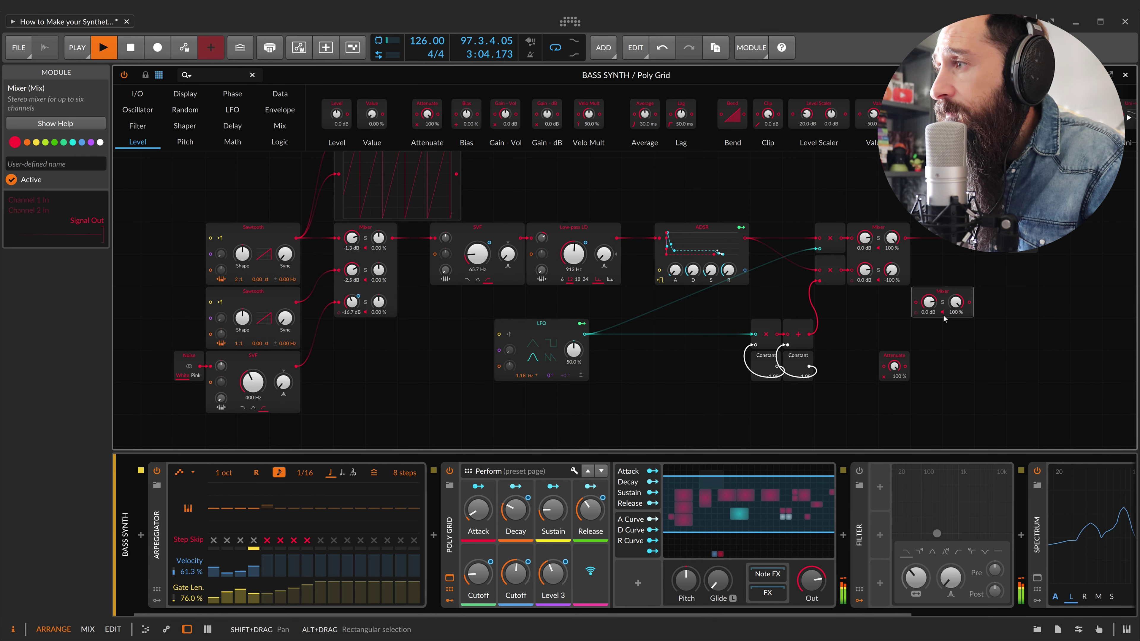
drag(942, 297, 942, 329)
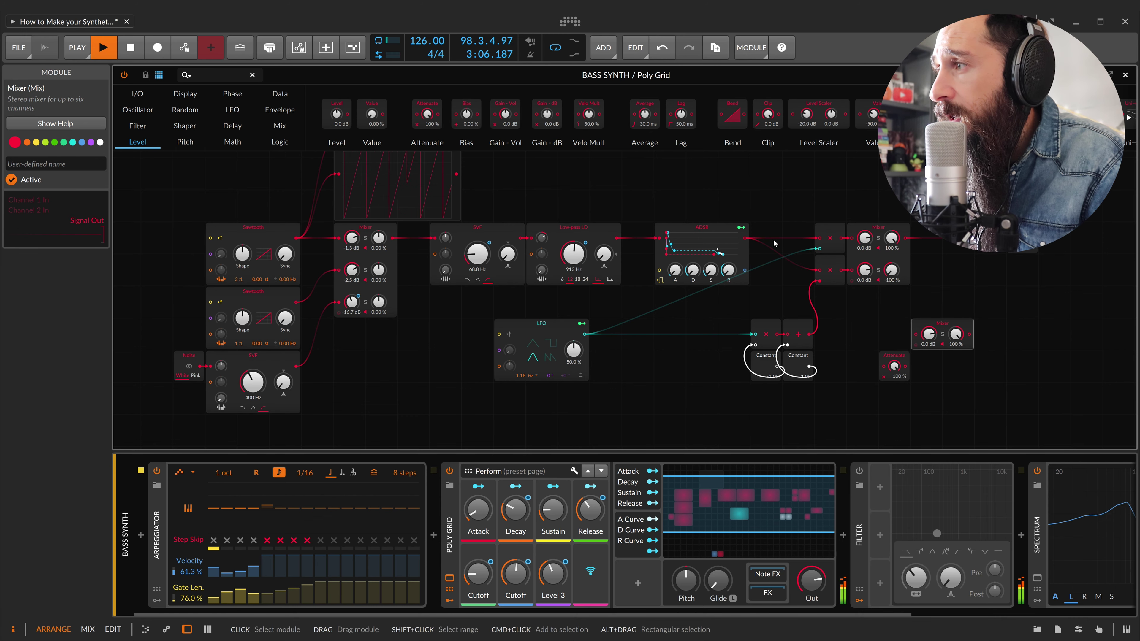
drag(745, 238, 918, 336)
drag(746, 238, 851, 397)
scroll(955, 247, down, 3)
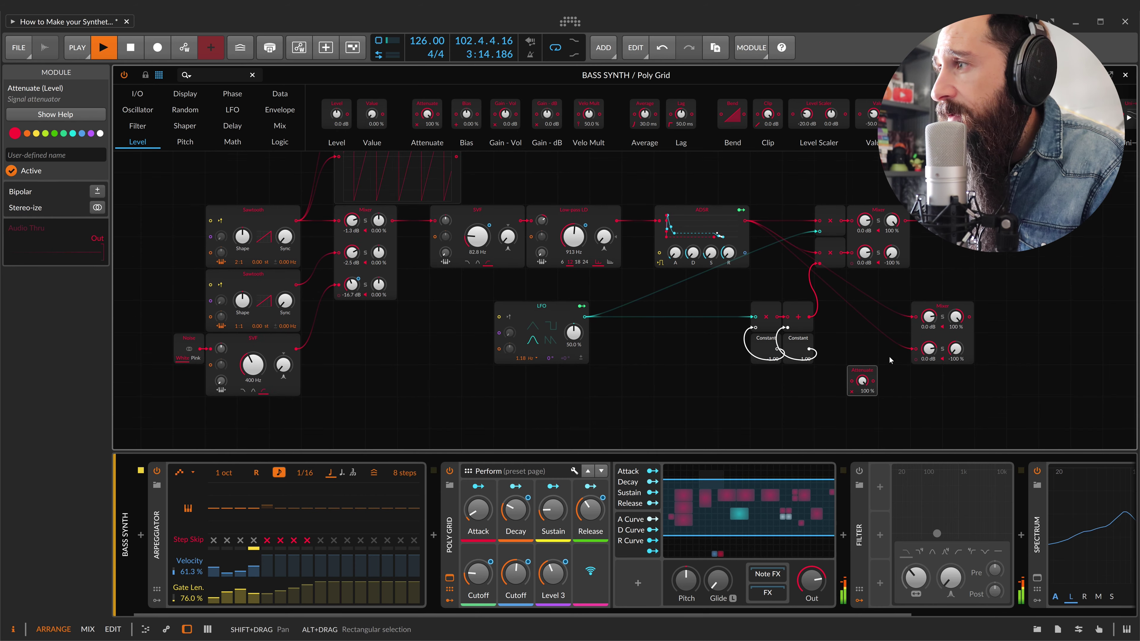
Put the mixer under Attenuate, add a second Attenuate, and map LFO modulation onto Attenuate
drag(955, 246, 828, 350)
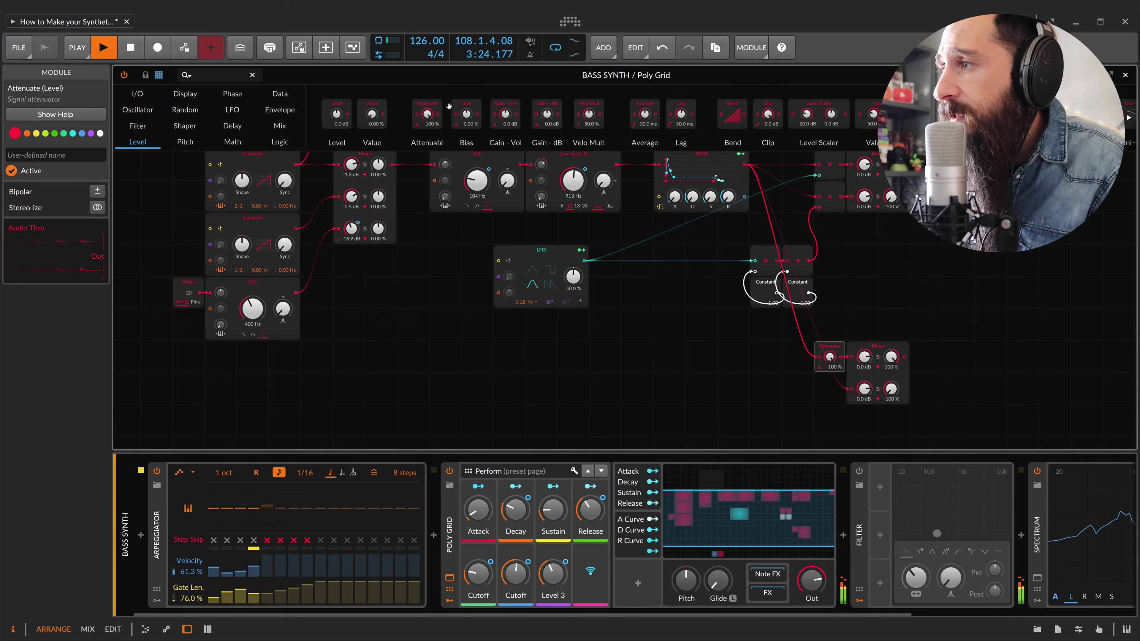
drag(421, 109, 830, 418)
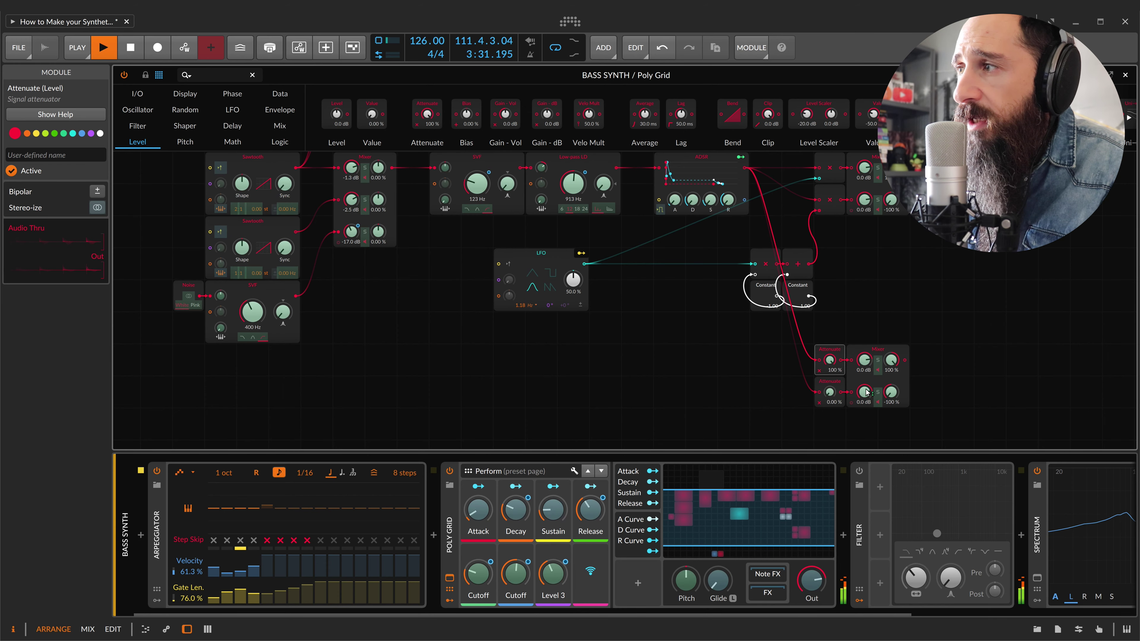
drag(830, 360, 828, 337)
drag(800, 415, 716, 452)
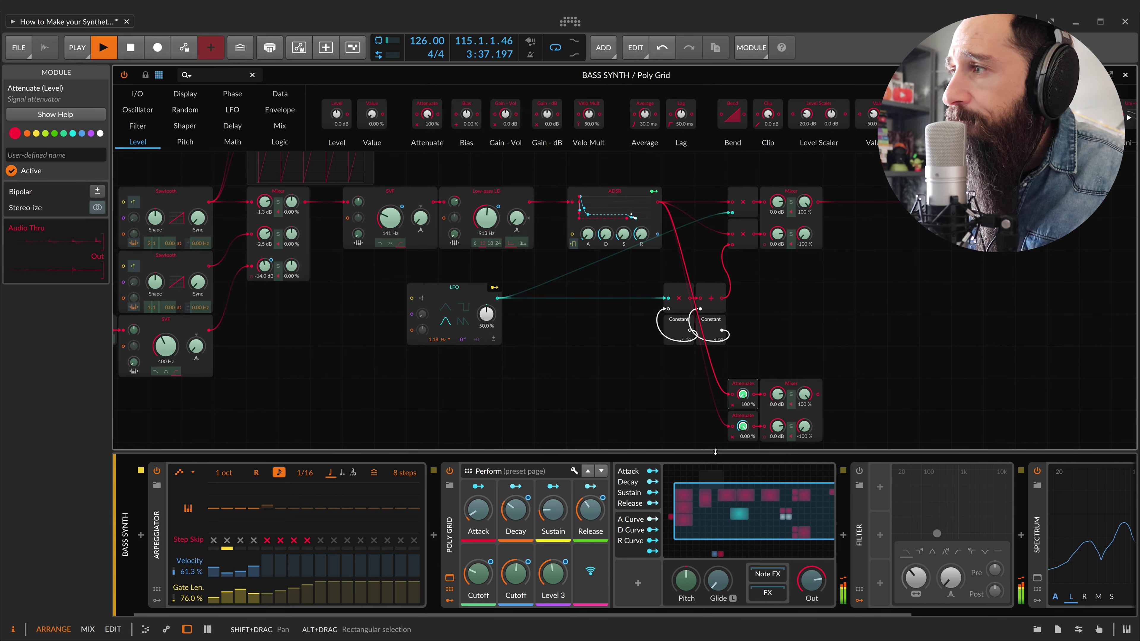
key(Escape)
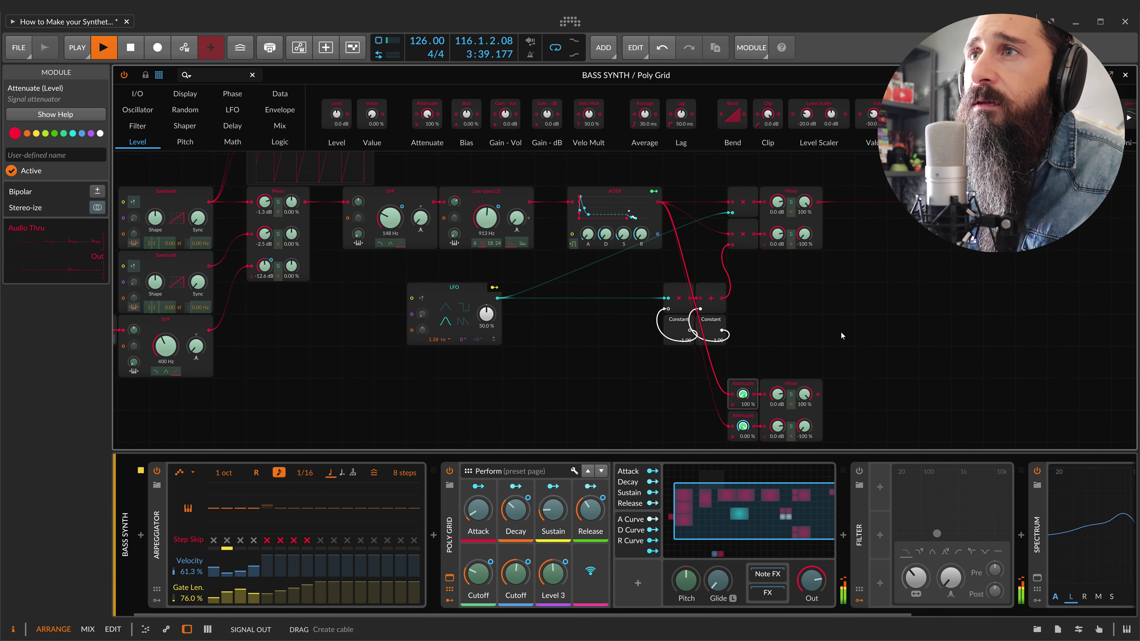
Add a Button module from the Logic palette
click(280, 141)
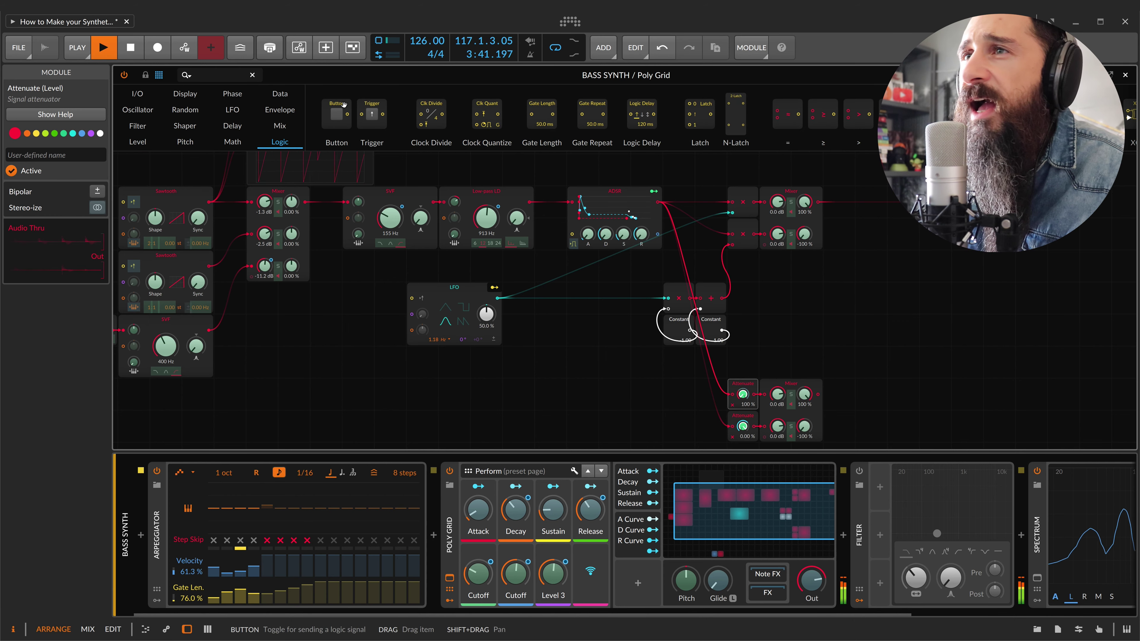
drag(343, 104, 808, 172)
scroll(250, 158, up, 2)
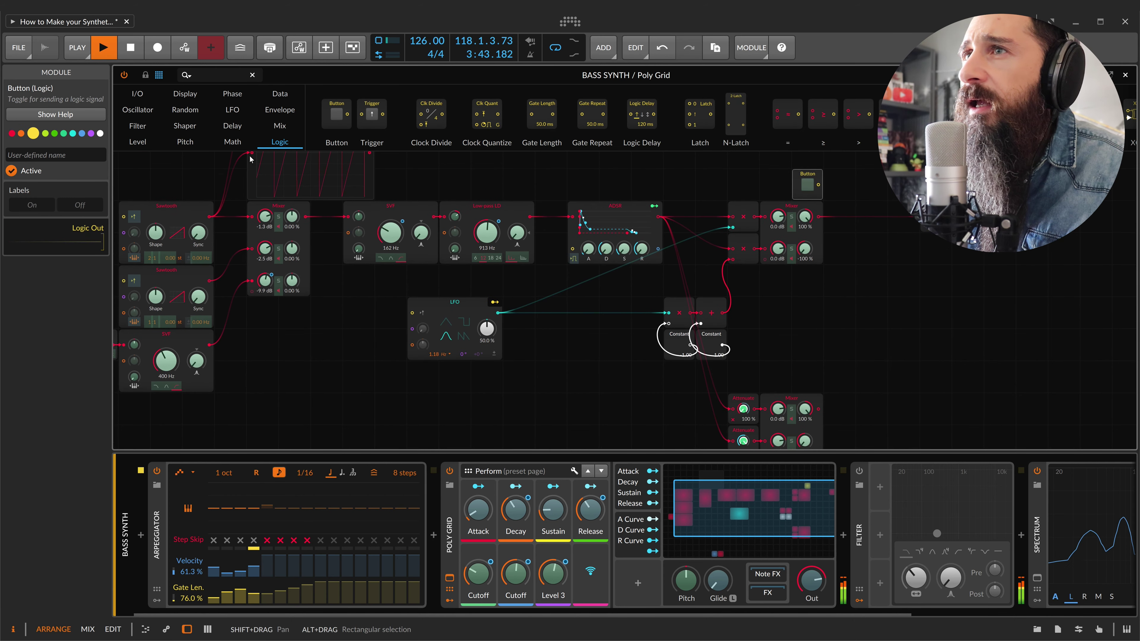
scroll(383, 138, up, 3)
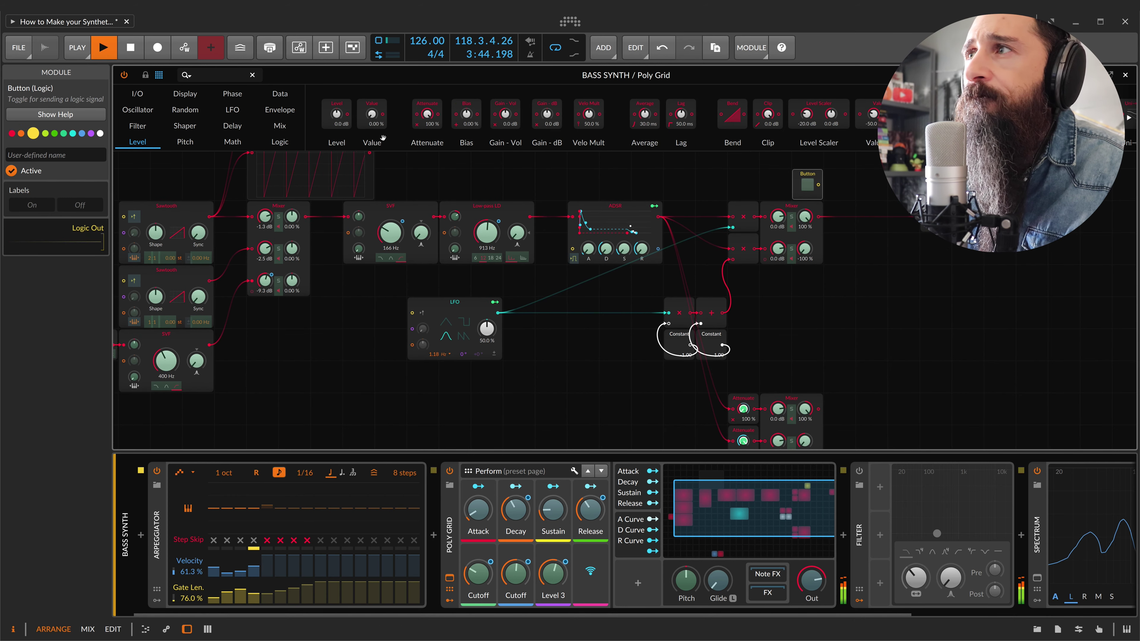
Add a Select taking both mixer outputs, switched by the Button
click(280, 126)
drag(548, 111, 874, 245)
drag(820, 218, 865, 255)
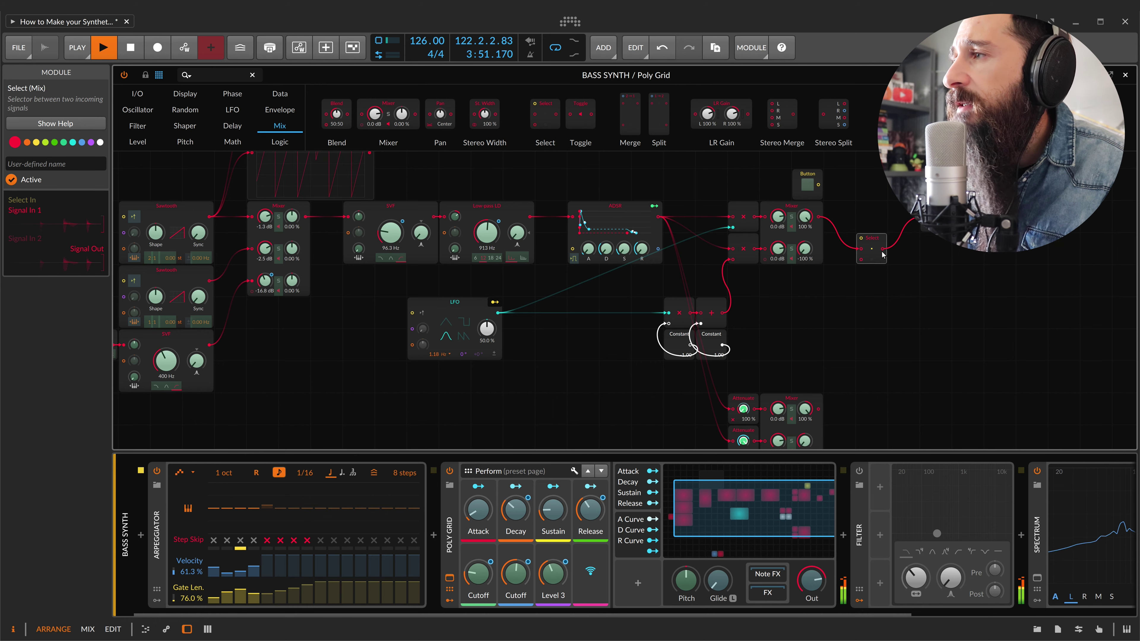
drag(861, 259, 820, 409)
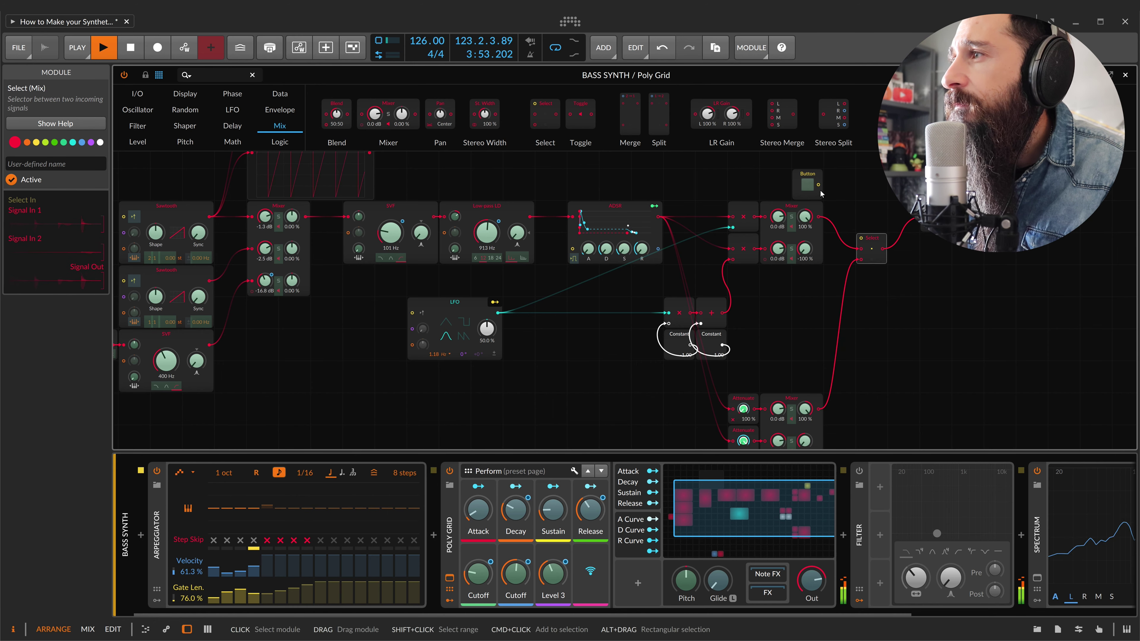
drag(819, 184, 861, 238)
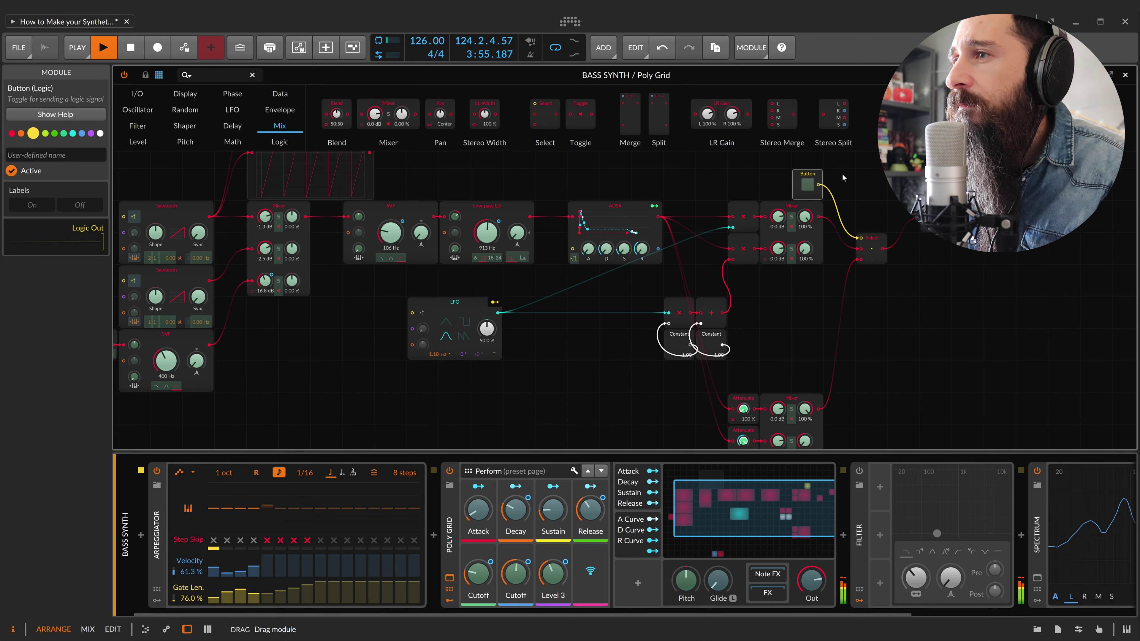
click(866, 179)
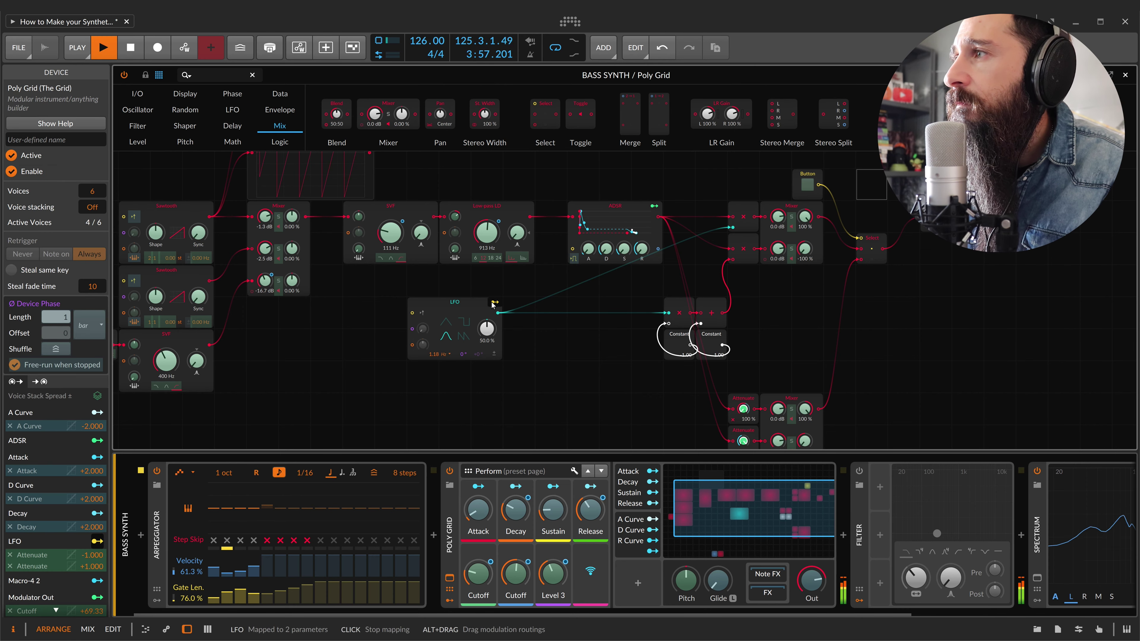
click(808, 184)
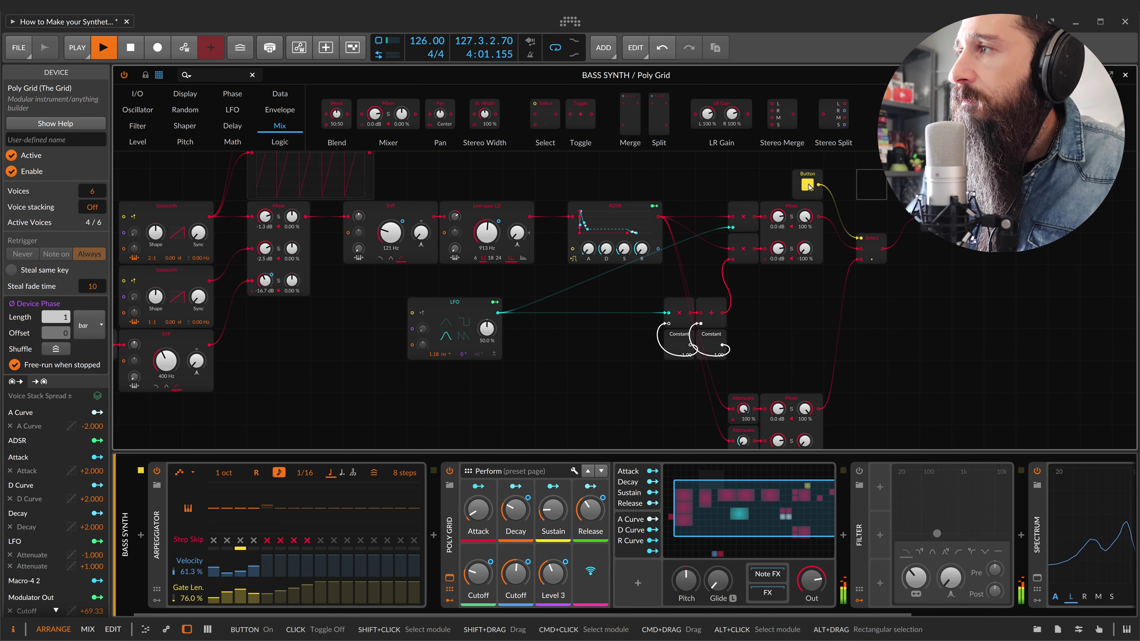
click(807, 185)
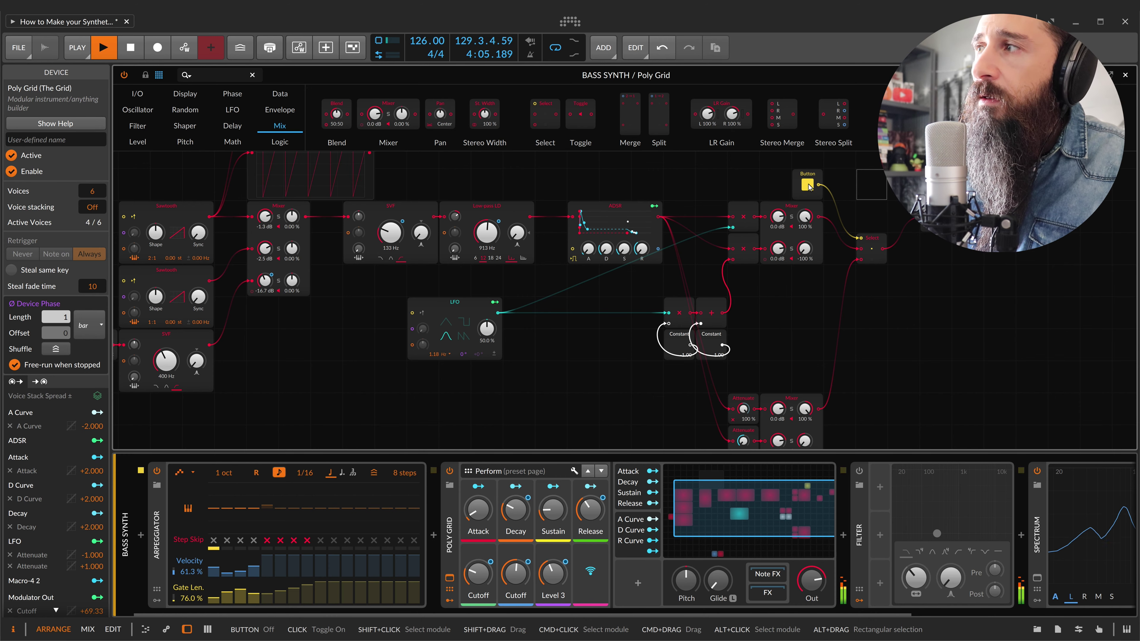
click(809, 186)
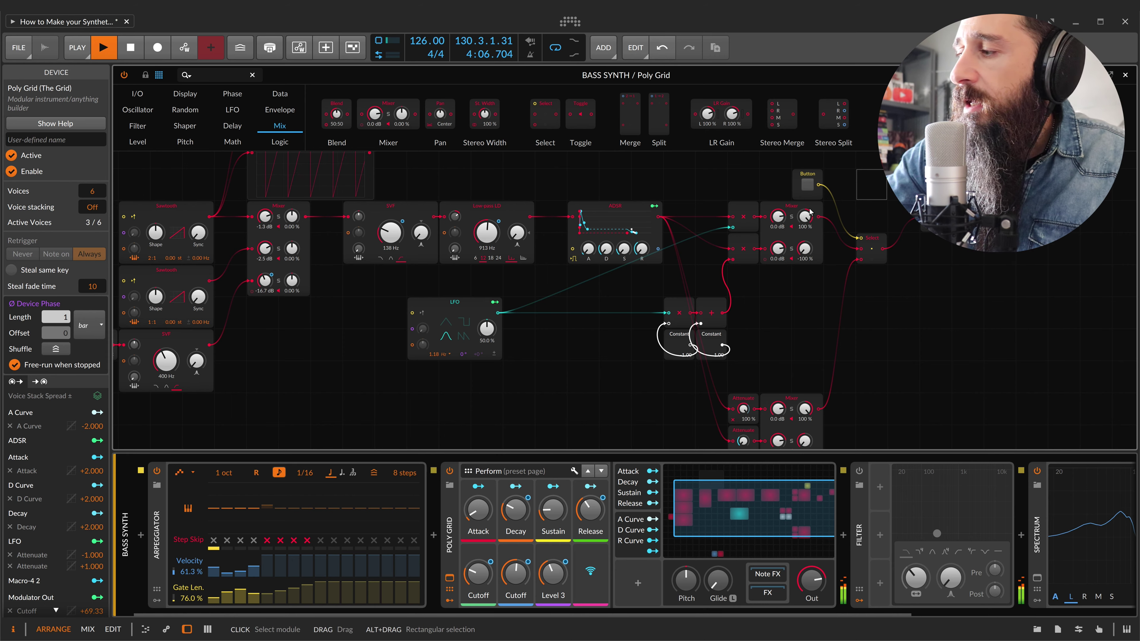
click(808, 185)
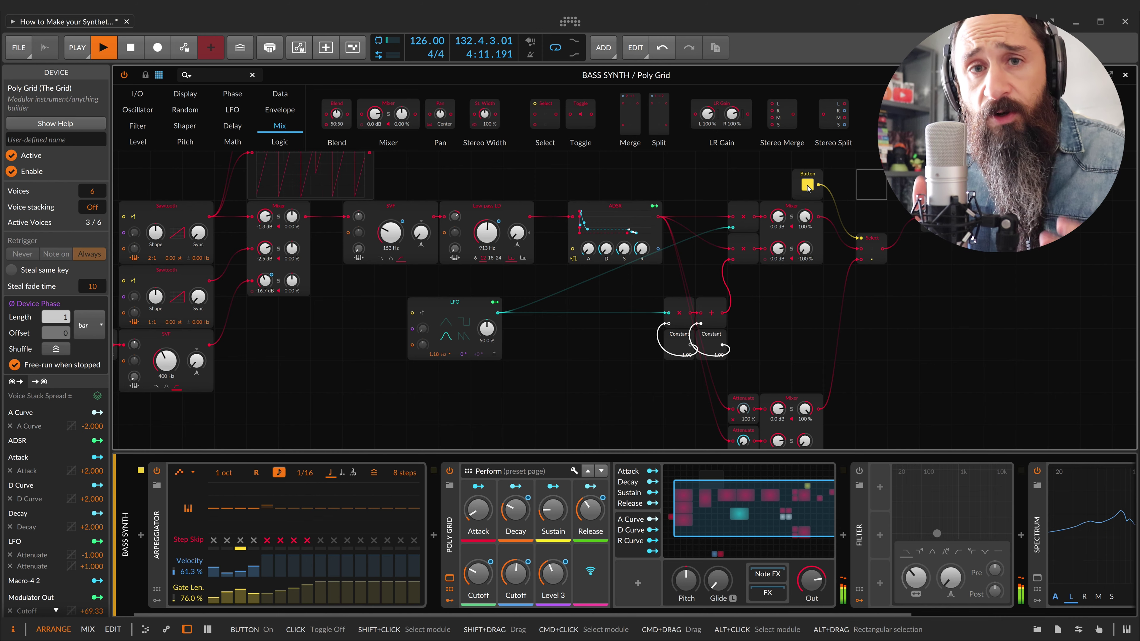
click(807, 186)
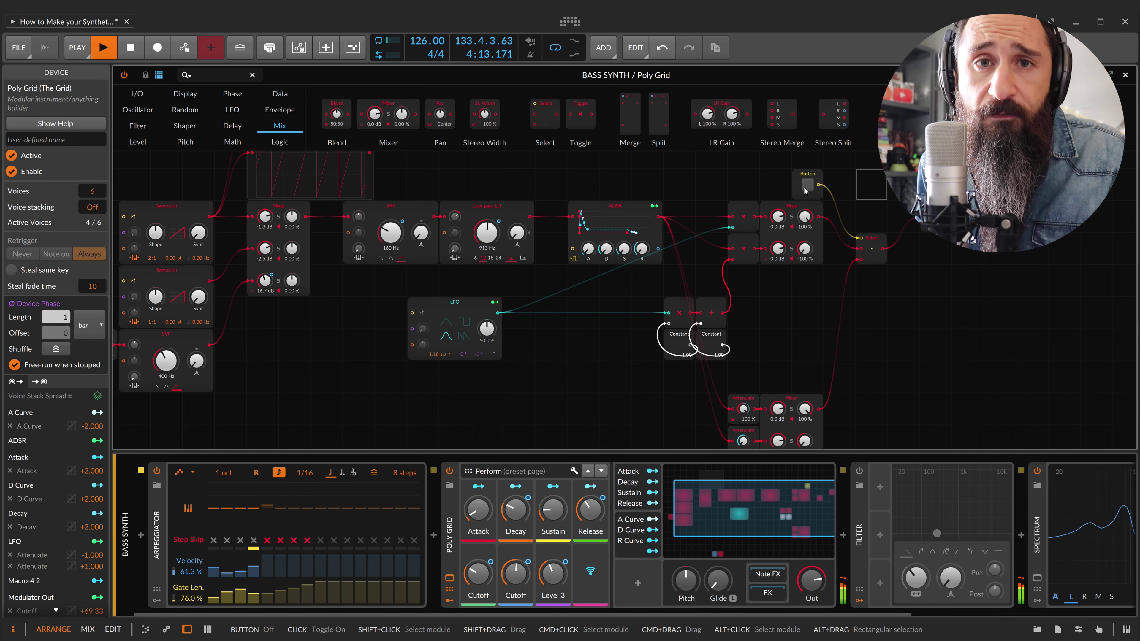